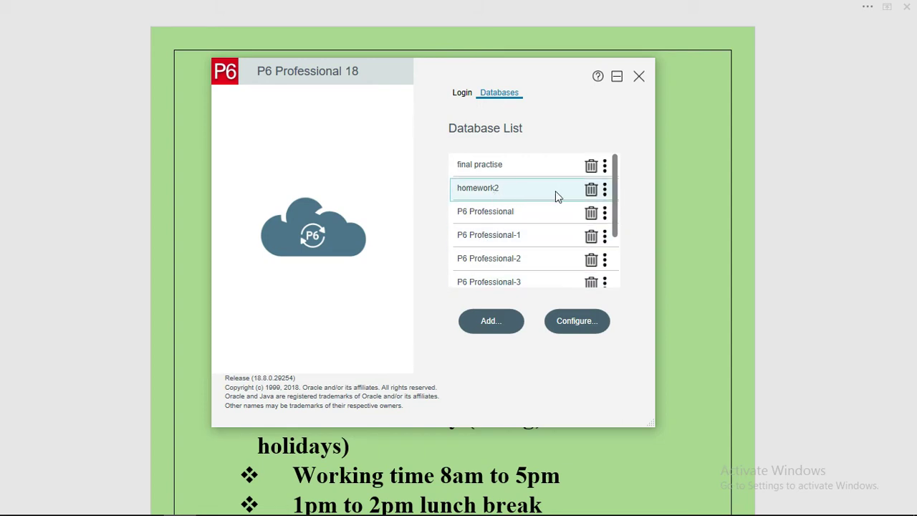
- Check the database list for primavera, enter the account password on the login form and connect to the primavera database
{"action": "left_click_drag", "start_coordinate": [616, 195], "coordinate": [625, 156]}
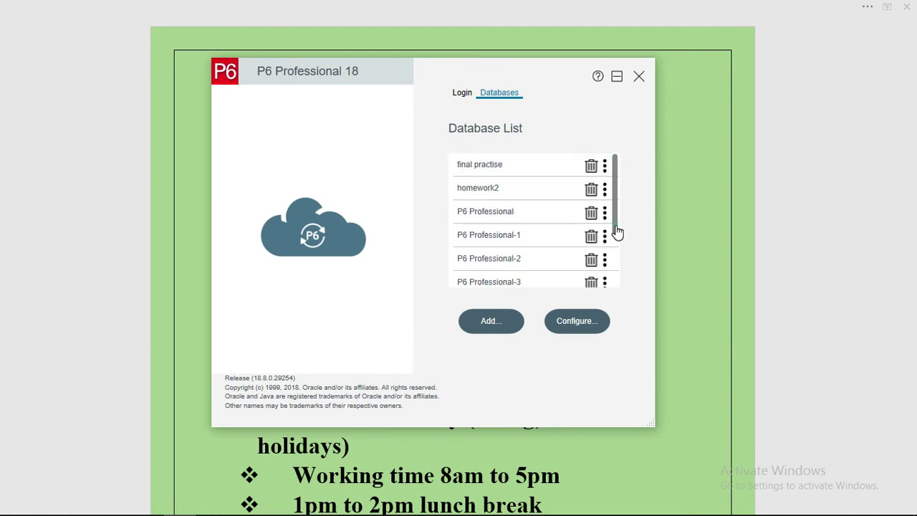
{"action": "left_click_drag", "start_coordinate": [616, 232], "coordinate": [617, 286]}
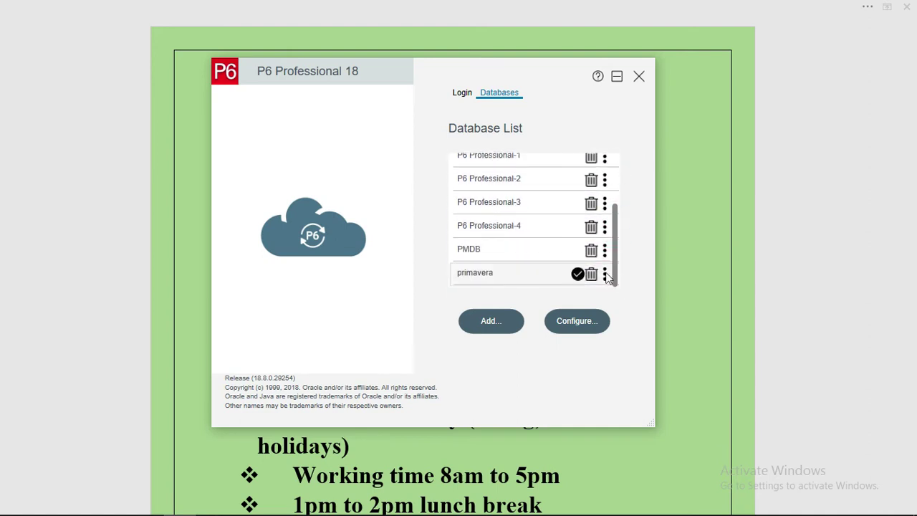
{"action": "left_click", "coordinate": [465, 94]}
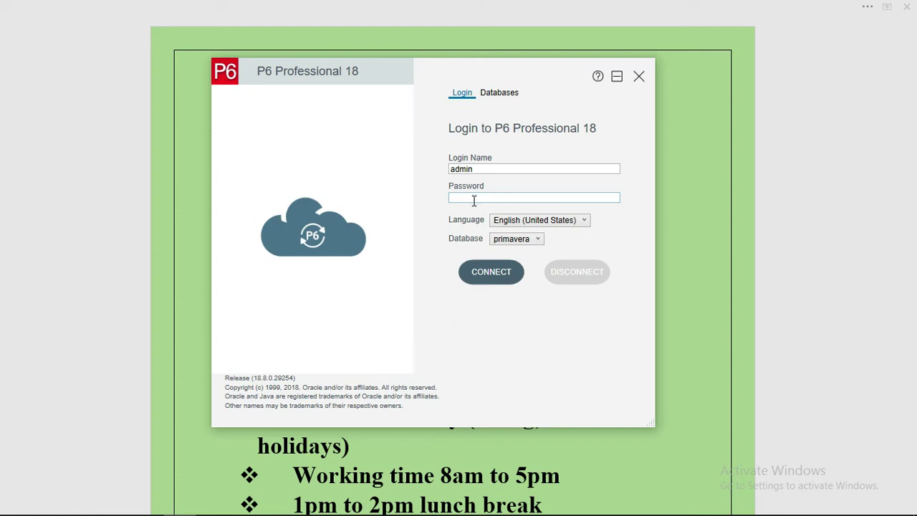
{"action": "left_click", "coordinate": [522, 242]}
{"action": "left_click", "coordinate": [522, 243]}
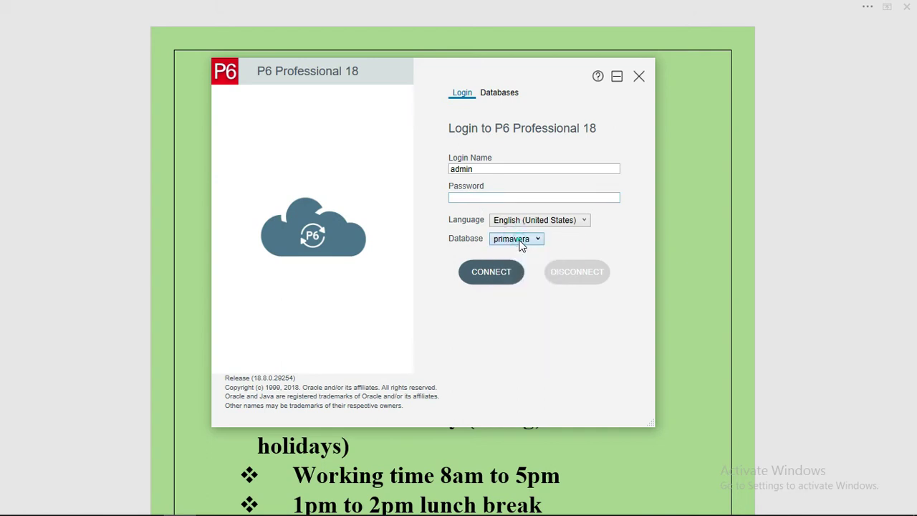
{"action": "left_click", "coordinate": [464, 198]}
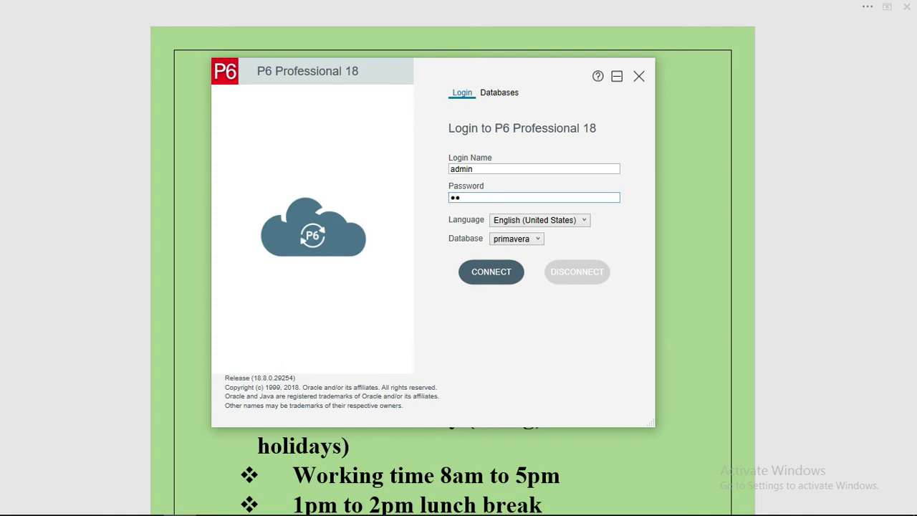
{"action": "left_click", "coordinate": [500, 267]}
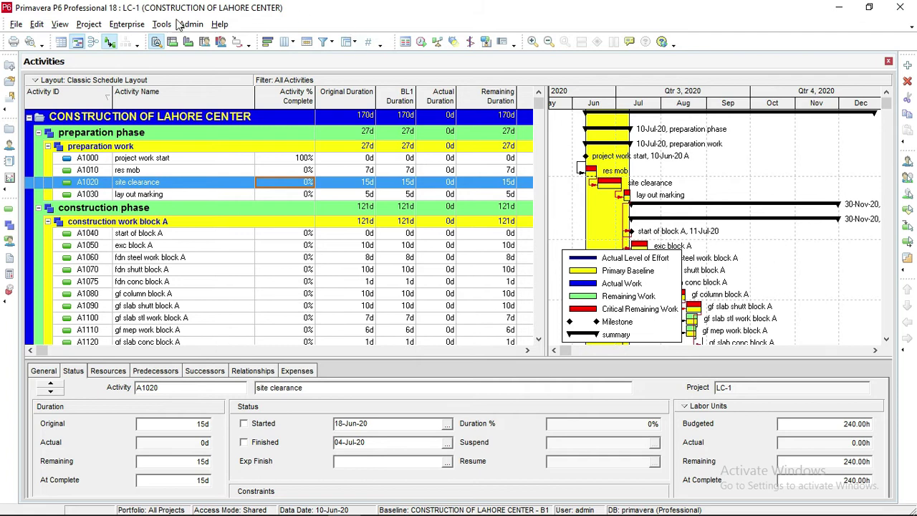
- Save the current activity layout as a new layout named "construction of lahore center", available to the current user
{"action": "left_click", "coordinate": [61, 26]}
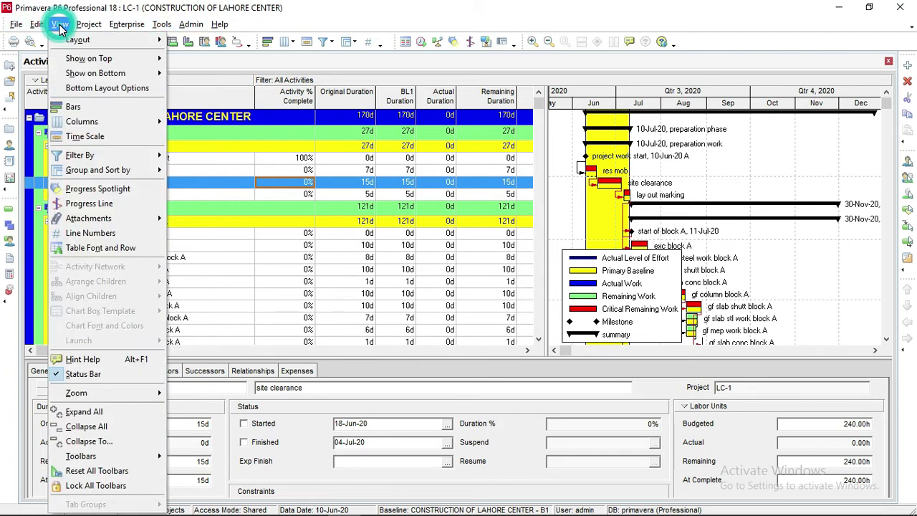
{"action": "mouse_move", "coordinate": [69, 42]}
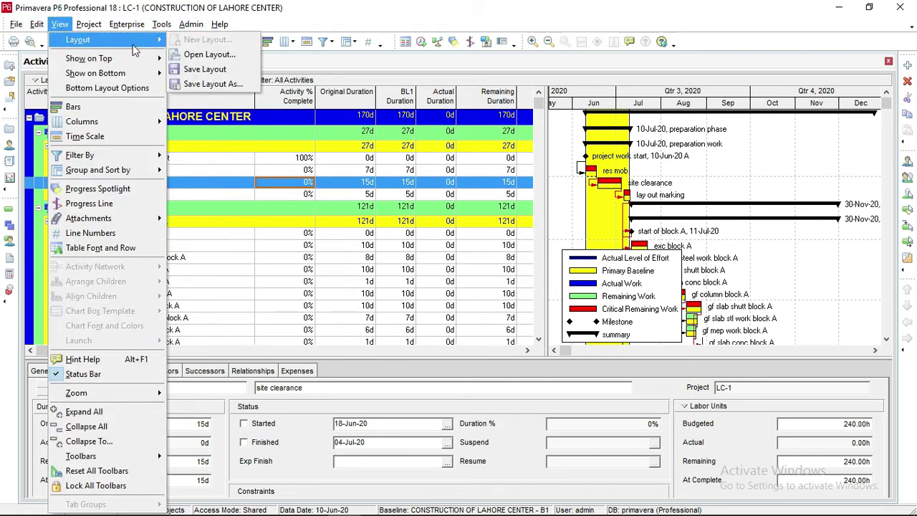
{"action": "left_click", "coordinate": [212, 86]}
{"action": "key", "text": "BackSpace"}
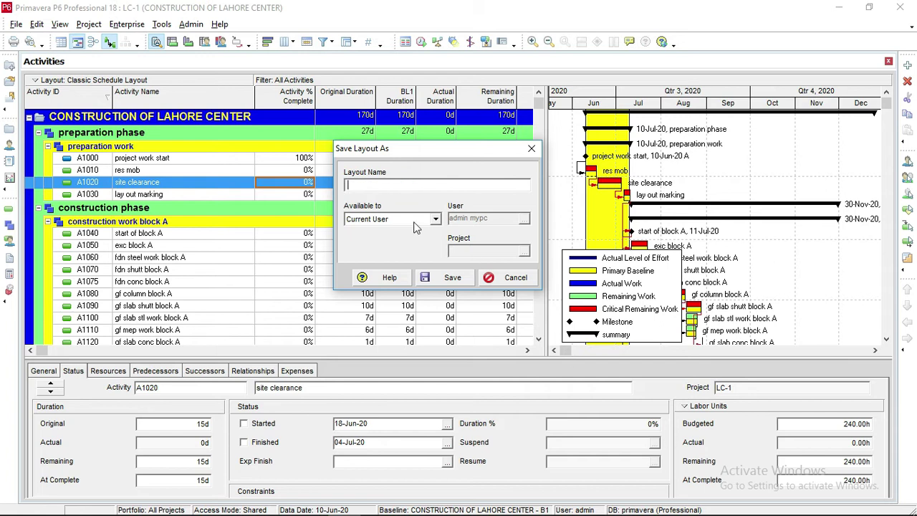
{"action": "left_click", "coordinate": [363, 187]}
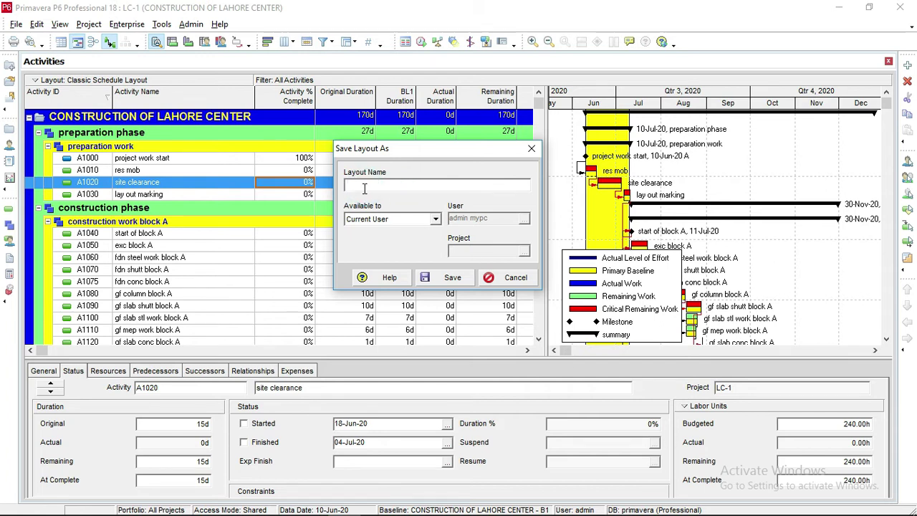
{"action": "type", "text": "b"}
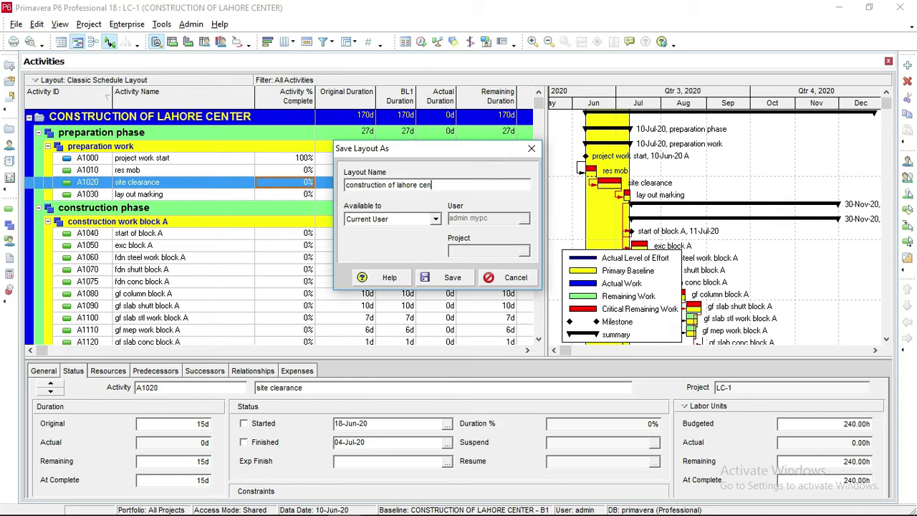
{"action": "type", "text": "r"}
{"action": "left_click", "coordinate": [451, 279]}
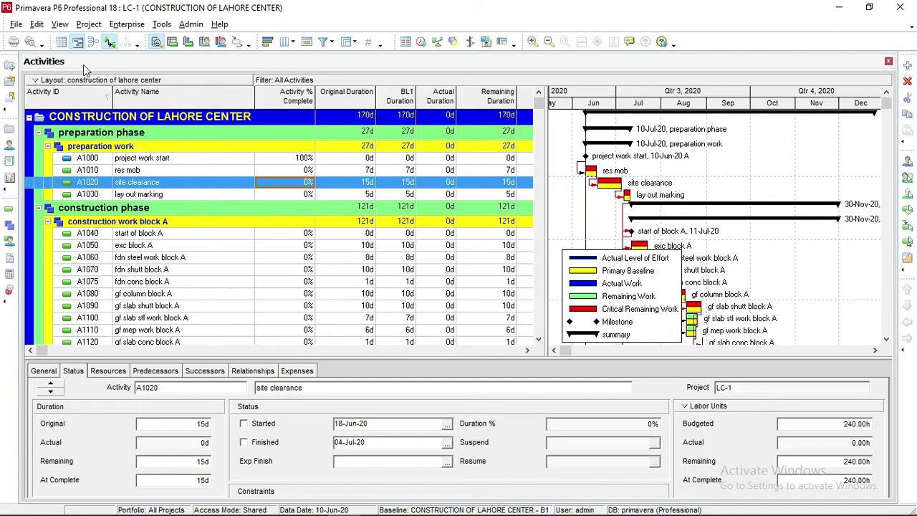
- Look up the "construction of lahore center" layout among the user layouts available to open, without applying it
{"action": "left_click", "coordinate": [60, 25]}
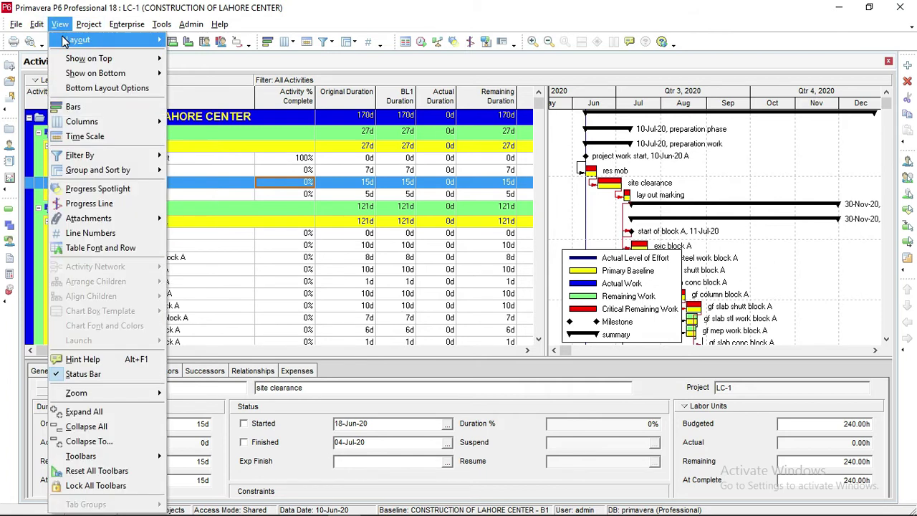
{"action": "mouse_move", "coordinate": [87, 43]}
{"action": "left_click", "coordinate": [203, 57]}
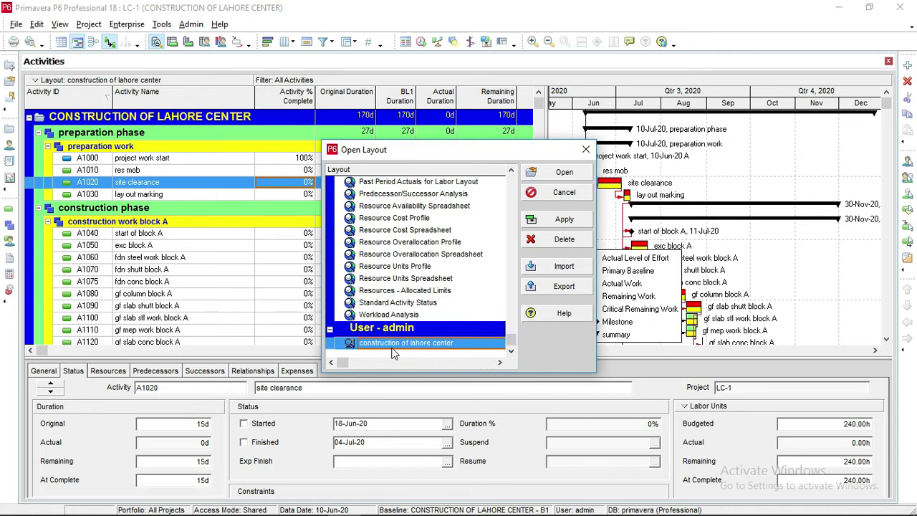
{"action": "left_click", "coordinate": [430, 333]}
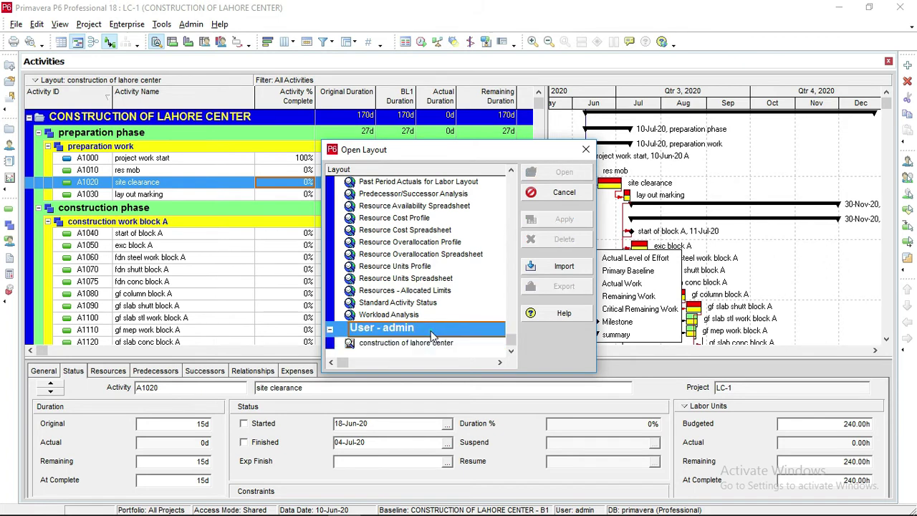
{"action": "left_click", "coordinate": [417, 344]}
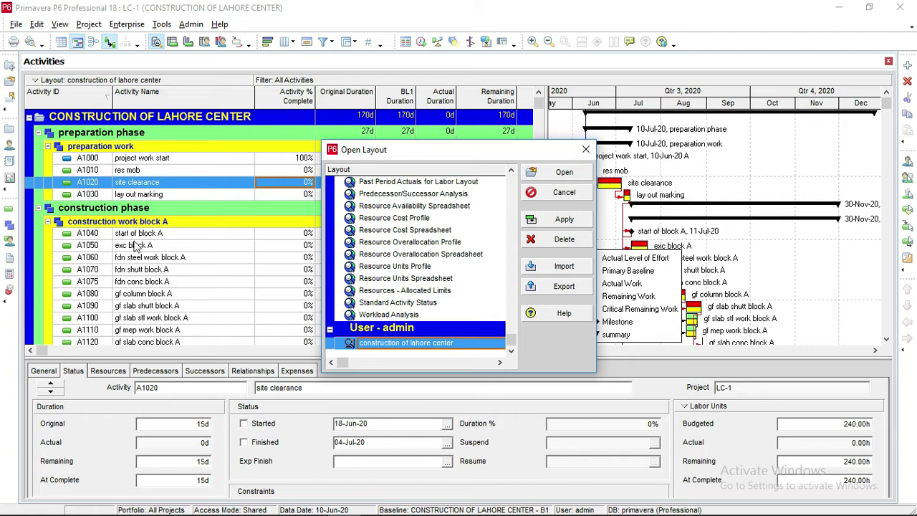
{"action": "left_click", "coordinate": [585, 150]}
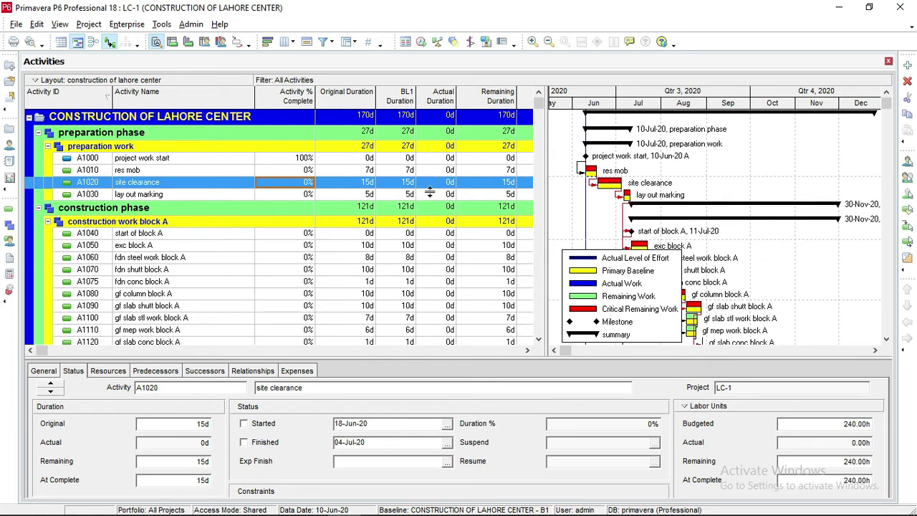
{"action": "left_click", "coordinate": [529, 351]}
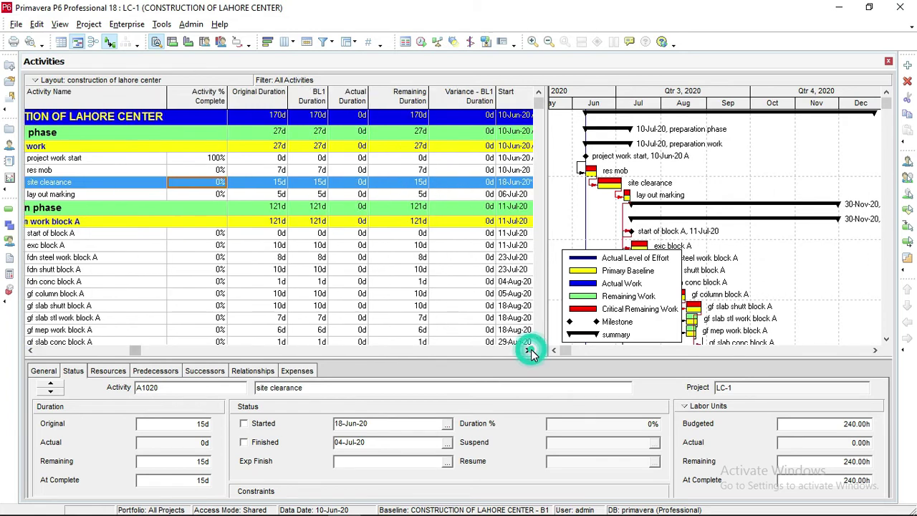
{"action": "left_click", "coordinate": [32, 351]}
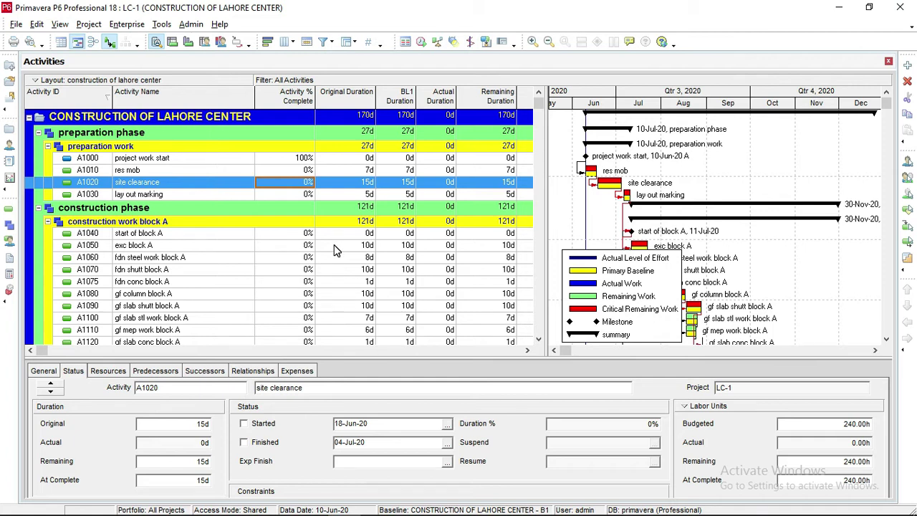
{"action": "left_click", "coordinate": [146, 172]}
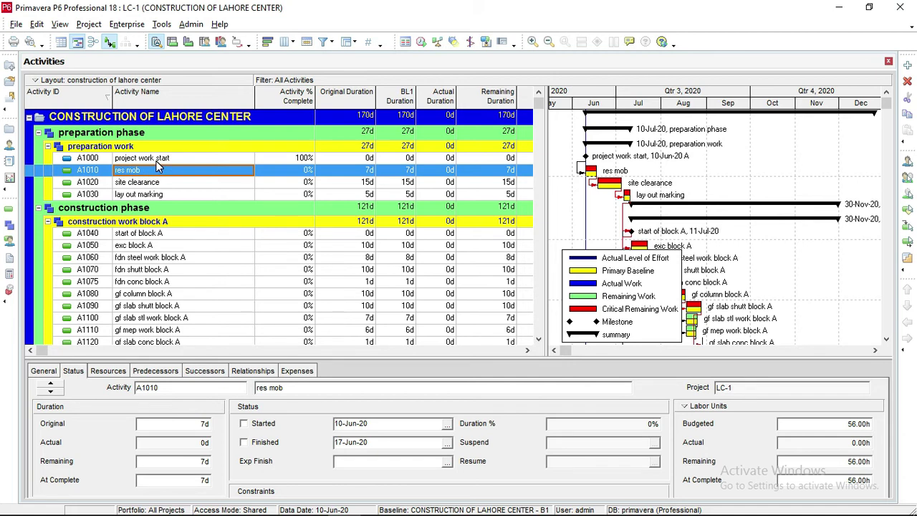
{"action": "left_click", "coordinate": [185, 171]}
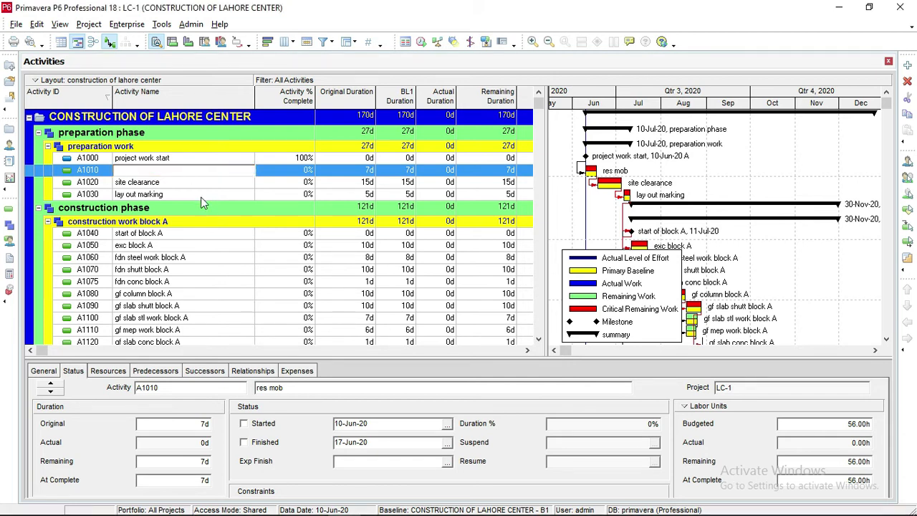
{"action": "left_click", "coordinate": [196, 184]}
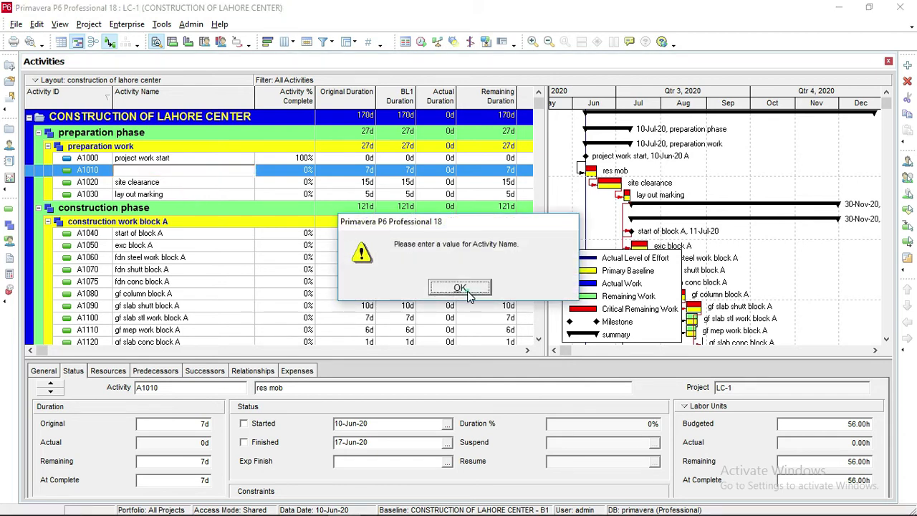
{"action": "left_click", "coordinate": [467, 291]}
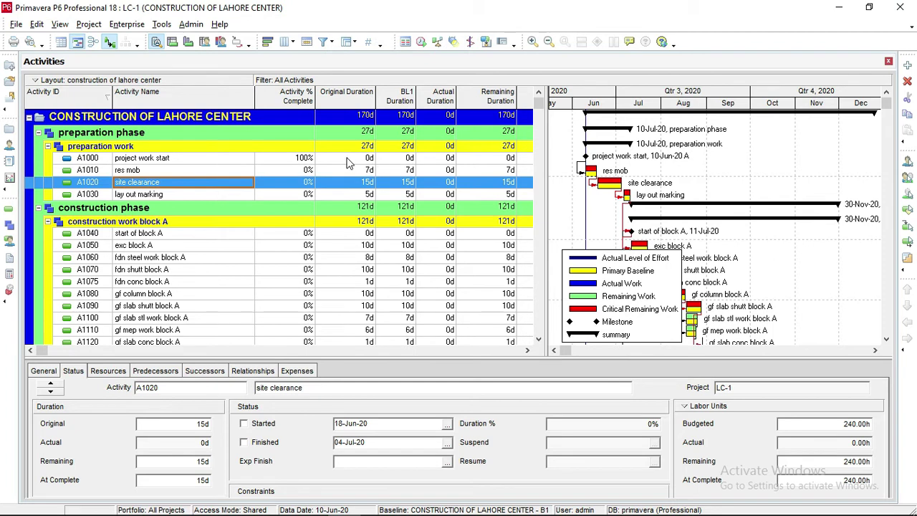
- Show the status details of activity A1010 res mob and mark it as started and finished
{"action": "left_click", "coordinate": [232, 172]}
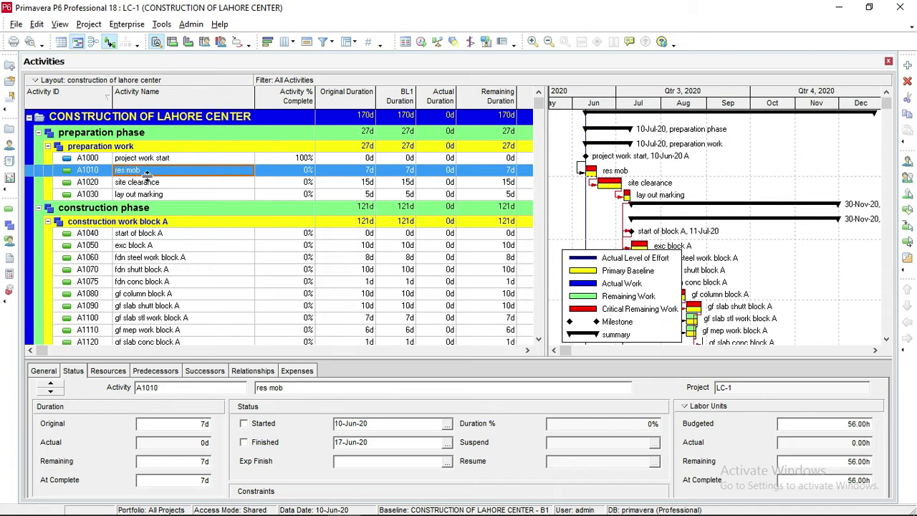
{"action": "right_click", "coordinate": [147, 172]}
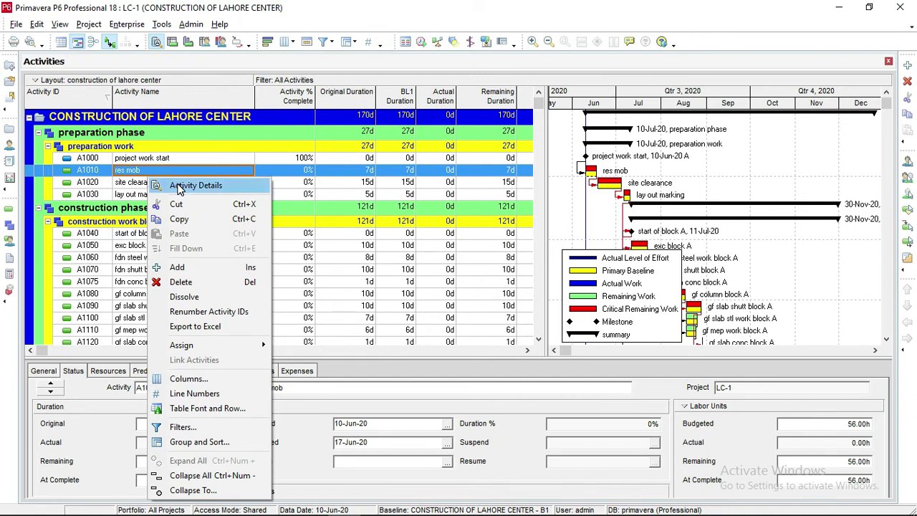
{"action": "left_click", "coordinate": [180, 185]}
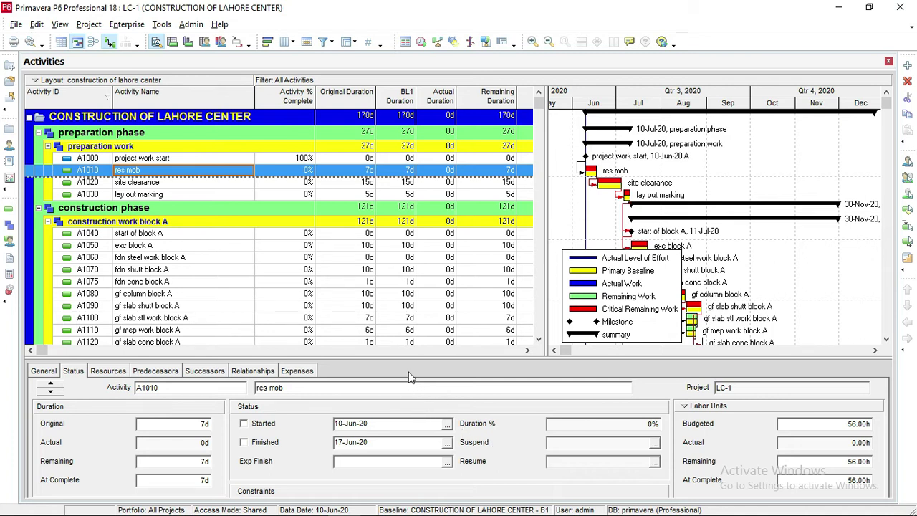
{"action": "left_click", "coordinate": [72, 373]}
{"action": "left_click", "coordinate": [72, 373]}
{"action": "left_click", "coordinate": [244, 423]}
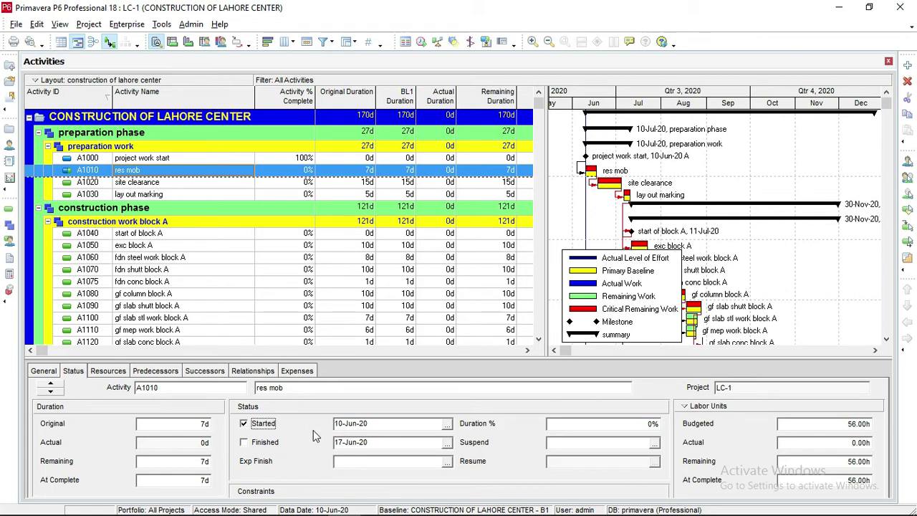
{"action": "left_click", "coordinate": [244, 443]}
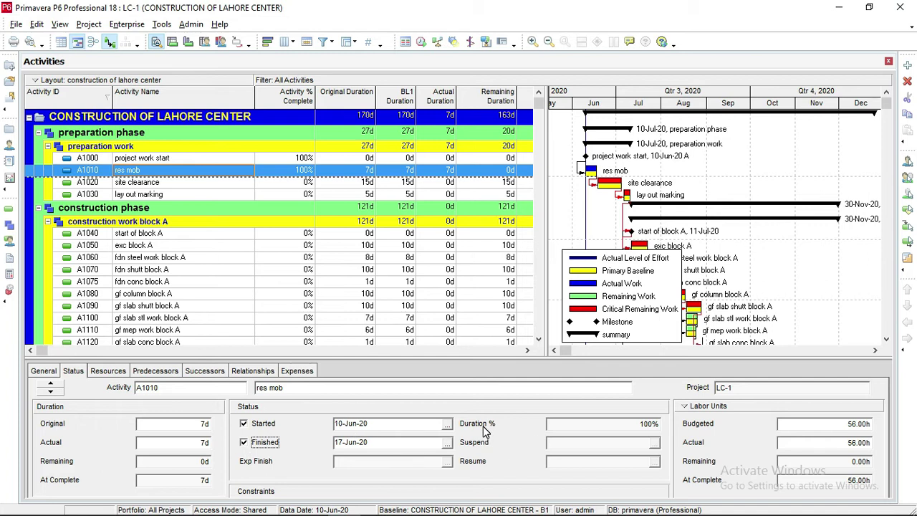
- Examine the res mob activity's duration percentage and its actual duration, variance, date, float and cost columns in the activity table
{"action": "left_click", "coordinate": [642, 423]}
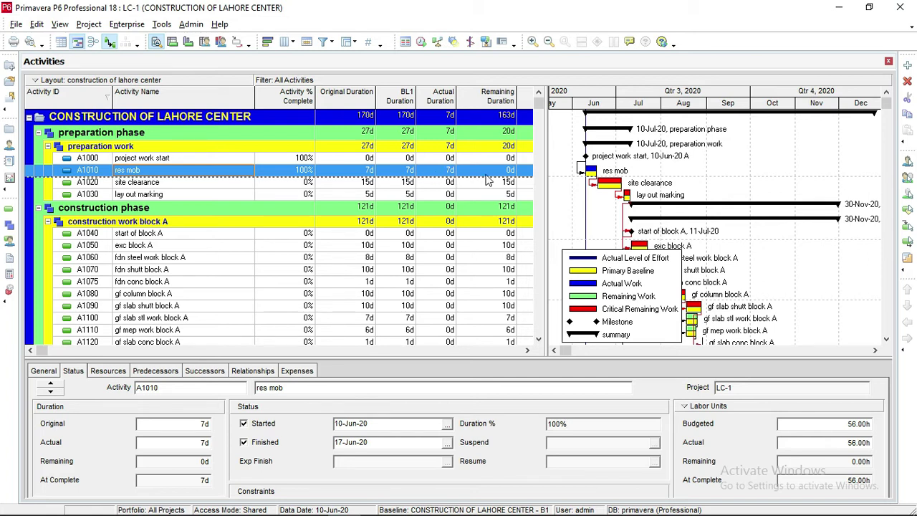
{"action": "left_click", "coordinate": [526, 350]}
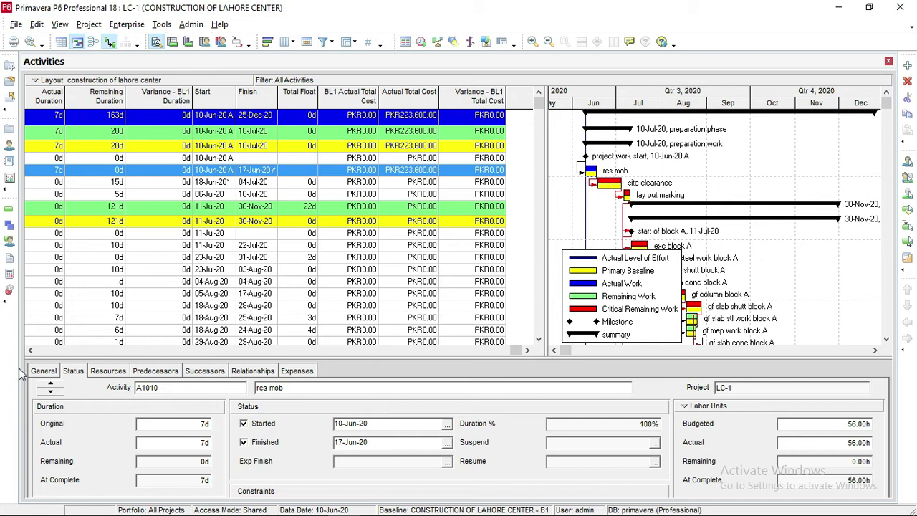
{"action": "left_click", "coordinate": [30, 350]}
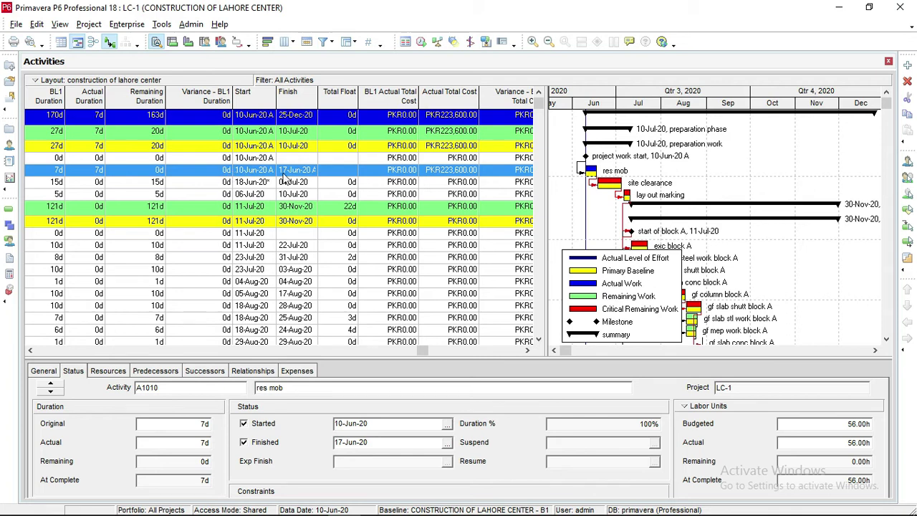
{"action": "left_click", "coordinate": [528, 351]}
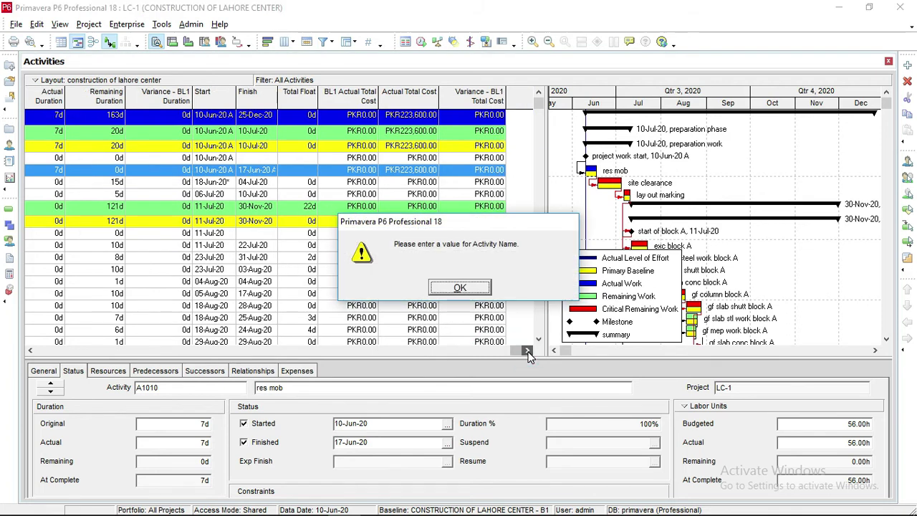
{"action": "left_click", "coordinate": [480, 290]}
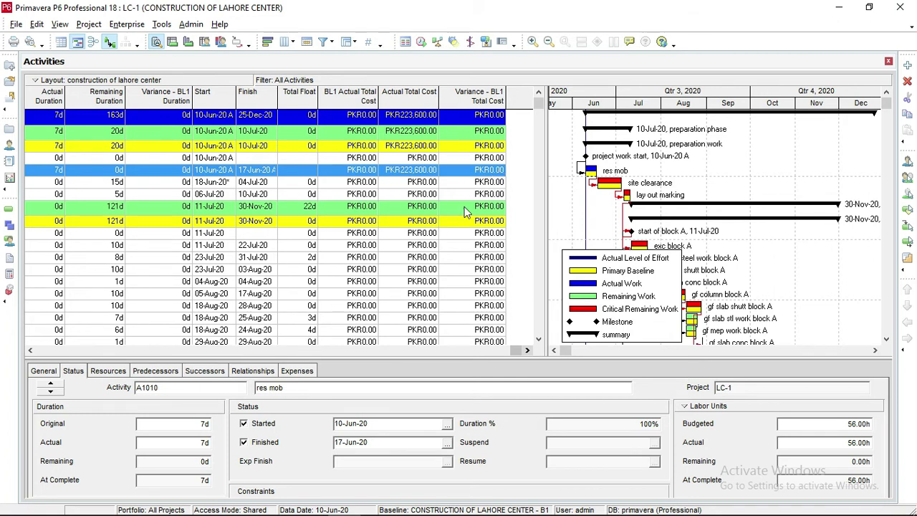
{"action": "left_click", "coordinate": [55, 350]}
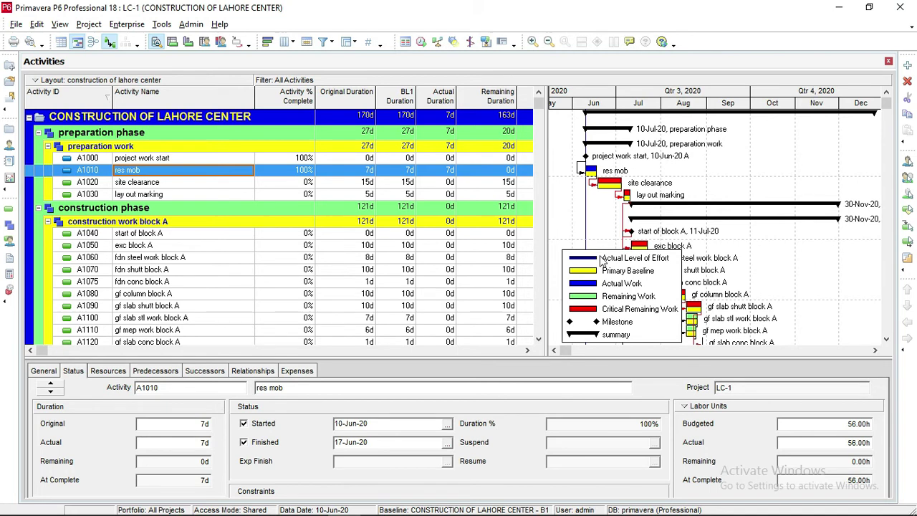
- Move the Gantt chart legend lower and further along the timescale, away from the fdn steel work block A bar
{"action": "left_click_drag", "start_coordinate": [607, 259], "coordinate": [663, 281]}
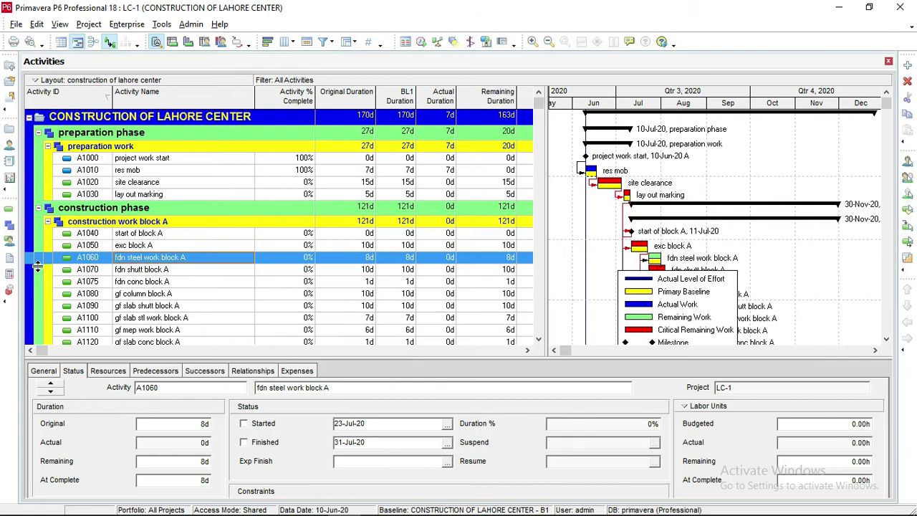
- Mark activity A1020 site clearance as started on 18-Jun-20
{"action": "left_click", "coordinate": [199, 184]}
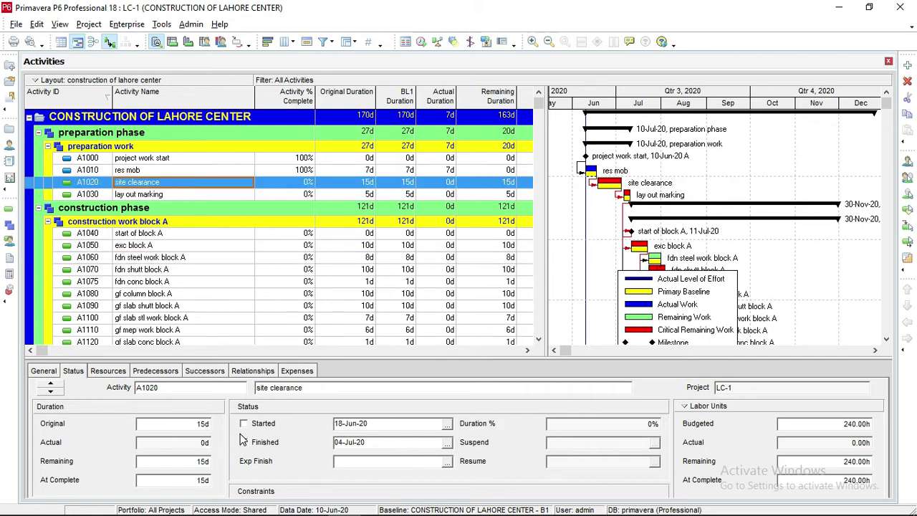
{"action": "left_click_drag", "start_coordinate": [345, 424], "coordinate": [334, 423]}
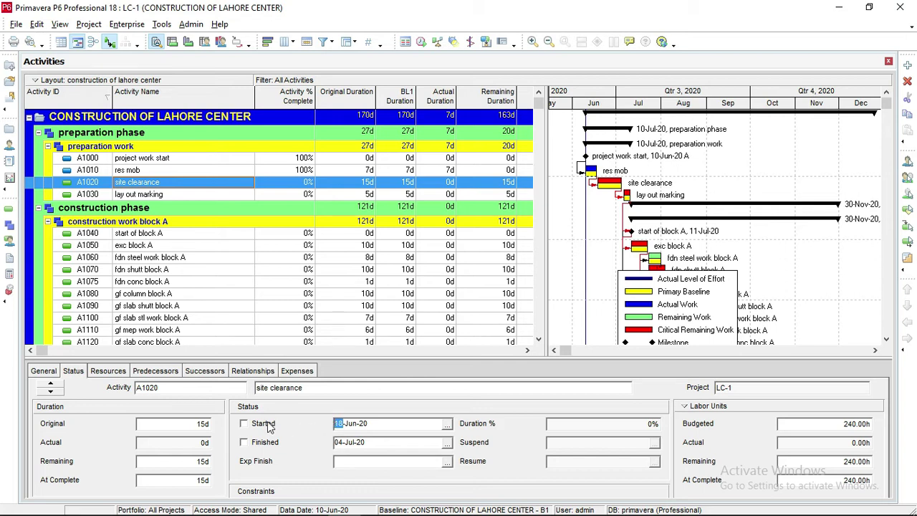
{"action": "left_click", "coordinate": [245, 426]}
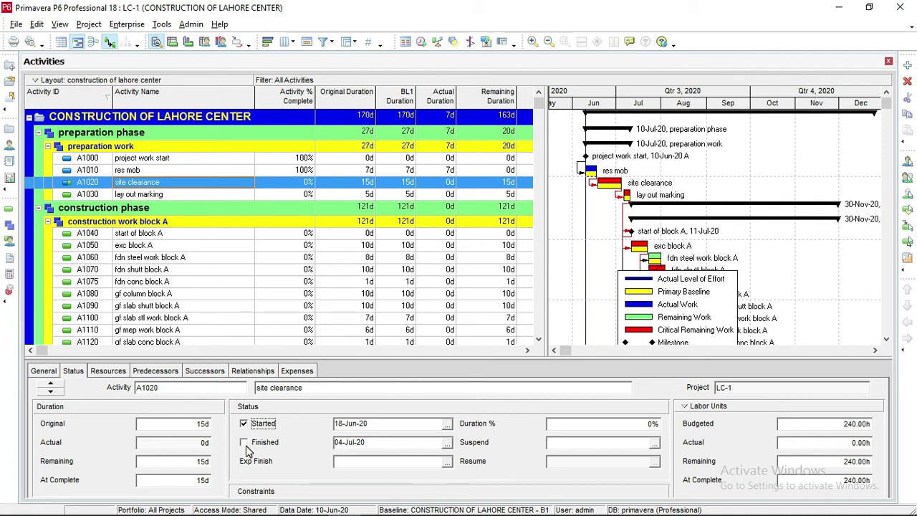
- Try completing site clearance with a duration percentage of 100% before marking it finished, and check its start and finish dates
{"action": "left_click", "coordinate": [649, 424]}
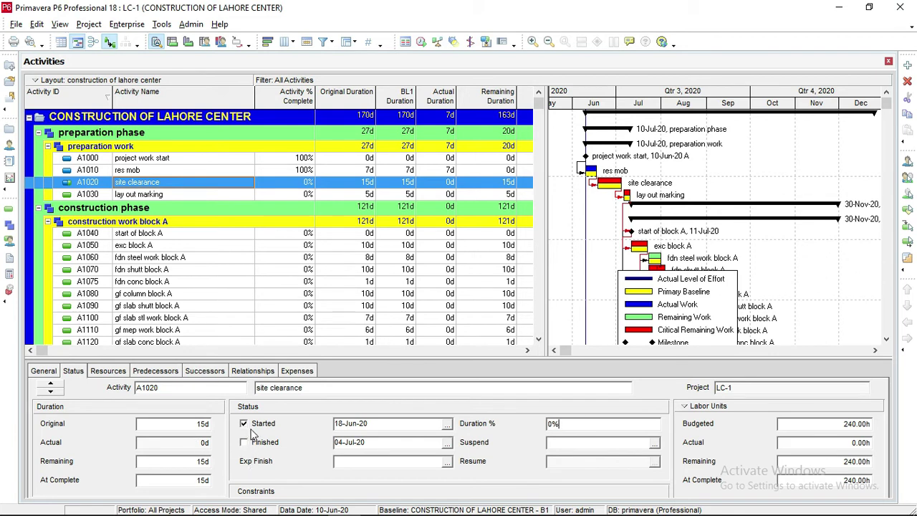
{"action": "double_click", "coordinate": [553, 424]}
{"action": "left_click", "coordinate": [244, 443]}
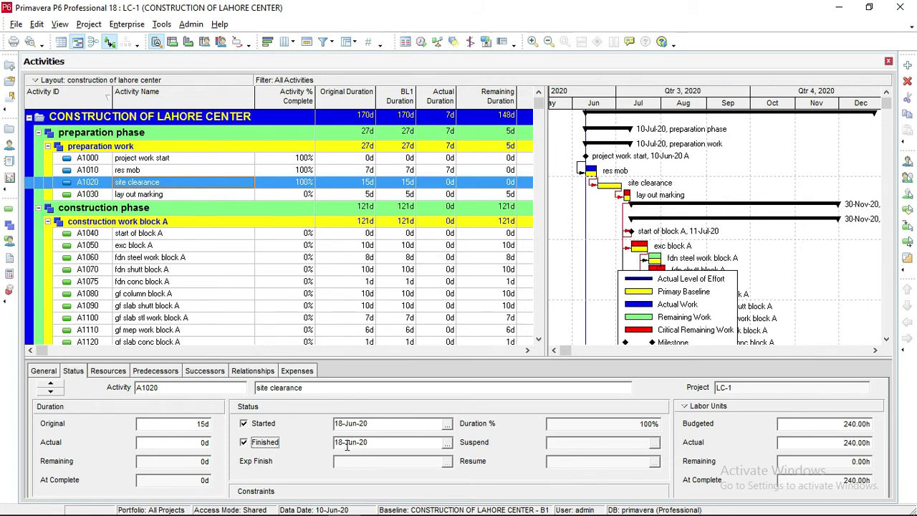
{"action": "left_click", "coordinate": [336, 423]}
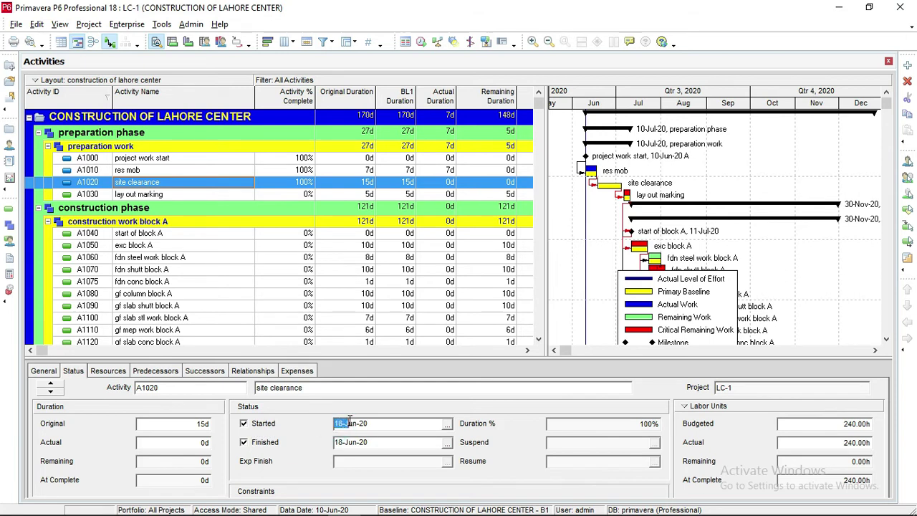
{"action": "left_click_drag", "start_coordinate": [347, 443], "coordinate": [338, 442]}
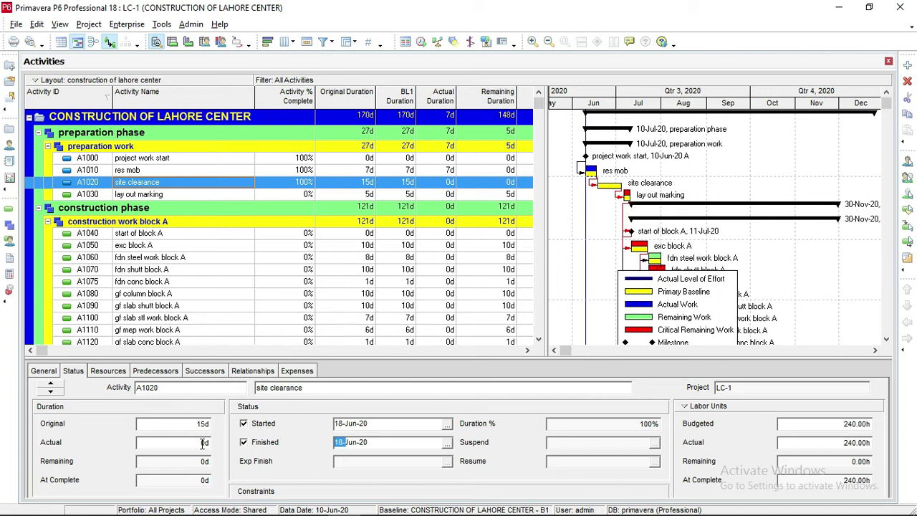
- Unmark site clearance as finished and reset its duration percentage to 0%, checking its remaining duration and finish date
{"action": "left_click", "coordinate": [189, 426]}
{"action": "left_click", "coordinate": [244, 442]}
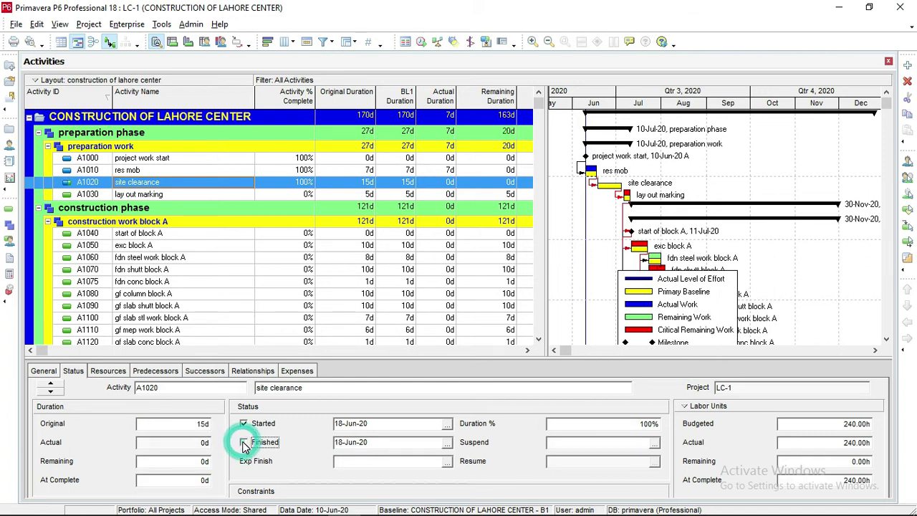
{"action": "left_click", "coordinate": [656, 423]}
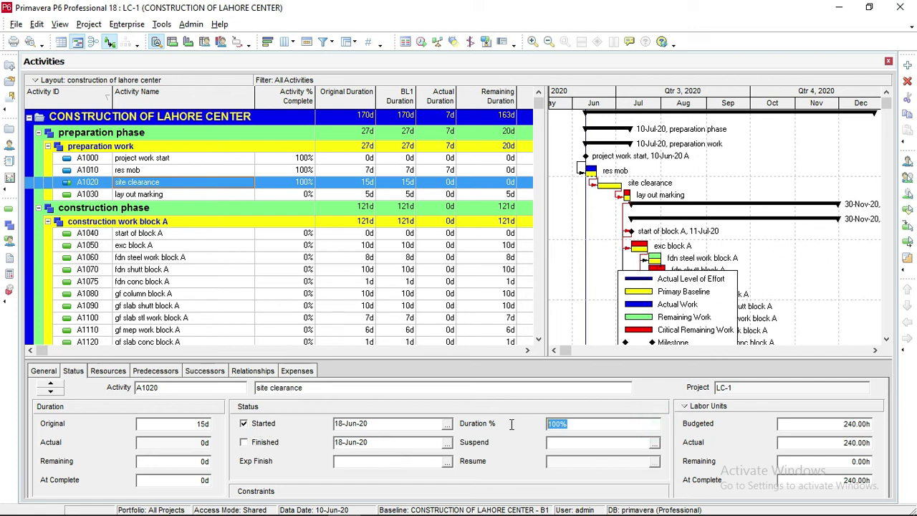
{"action": "key", "text": "BackSpace"}
{"action": "left_click", "coordinate": [178, 462]}
{"action": "left_click_drag", "start_coordinate": [179, 463], "coordinate": [130, 463]}
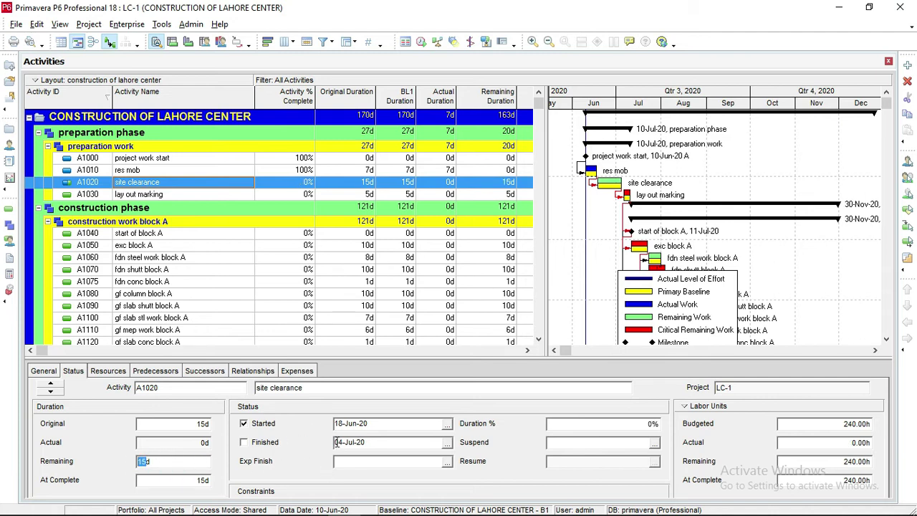
{"action": "left_click", "coordinate": [299, 454]}
{"action": "left_click", "coordinate": [345, 443]}
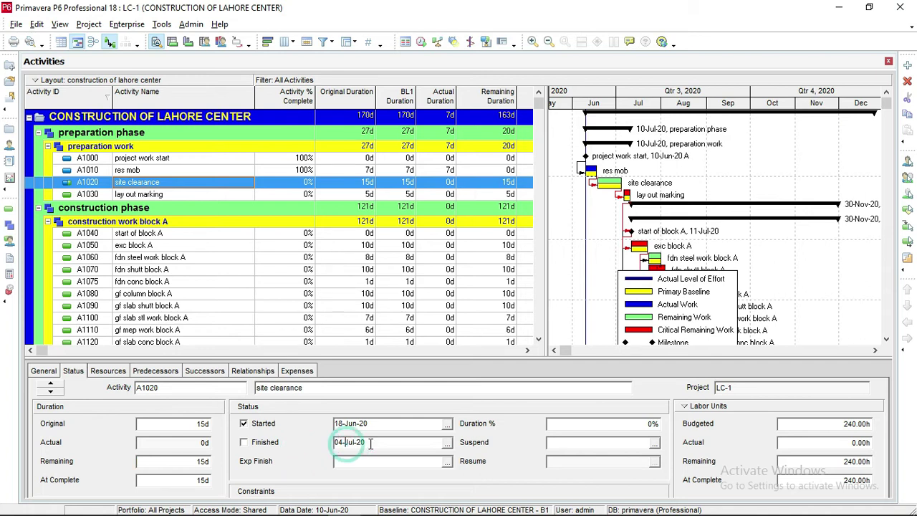
- Try a duration percentage of 100% on the unfinished site clearance activity, check its actual duration, and return the percentage to 0%
{"action": "left_click", "coordinate": [584, 423]}
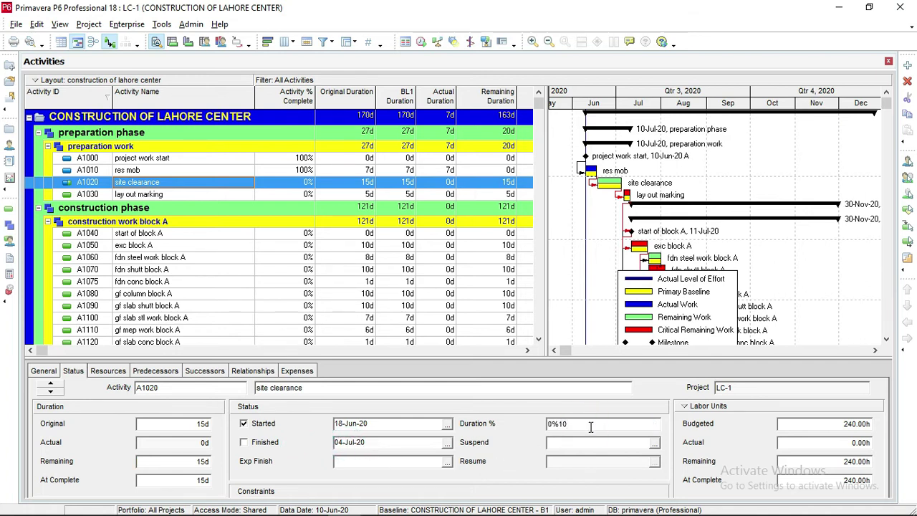
{"action": "key", "text": "BackSpace"}
{"action": "key", "text": "BackSpace"}
{"action": "key", "text": "BackSpace"}
{"action": "key", "text": "BackSpace"}
{"action": "type", "text": "100"}
{"action": "left_click", "coordinate": [181, 444]}
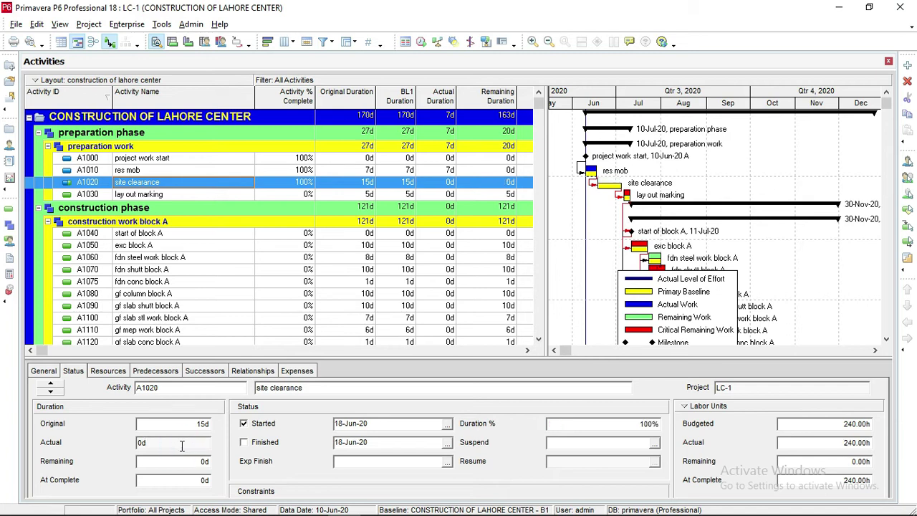
{"action": "left_click", "coordinate": [656, 423]}
{"action": "type", "text": "0"}
- Mark site clearance as finished on 04-Jul-20 and check its duration percentage
{"action": "left_click", "coordinate": [398, 443]}
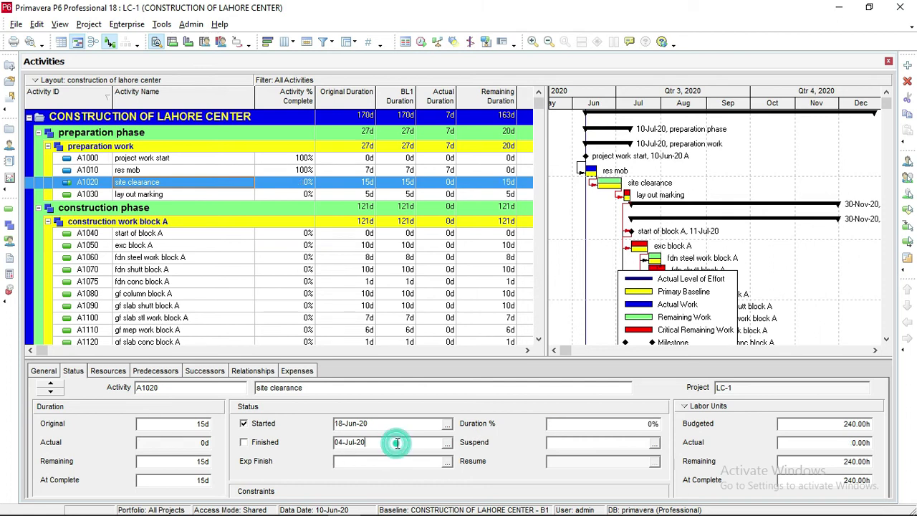
{"action": "left_click", "coordinate": [243, 443]}
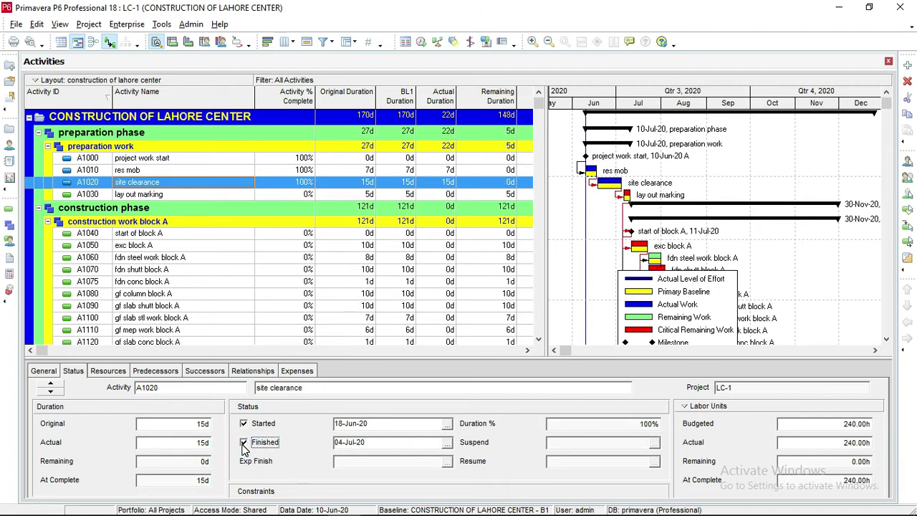
{"action": "left_click", "coordinate": [651, 423]}
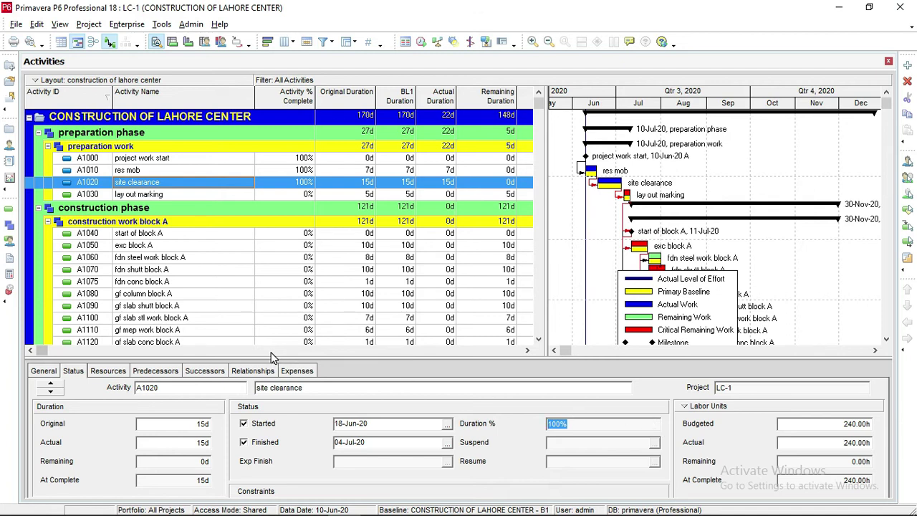
{"action": "key", "text": "Tab"}
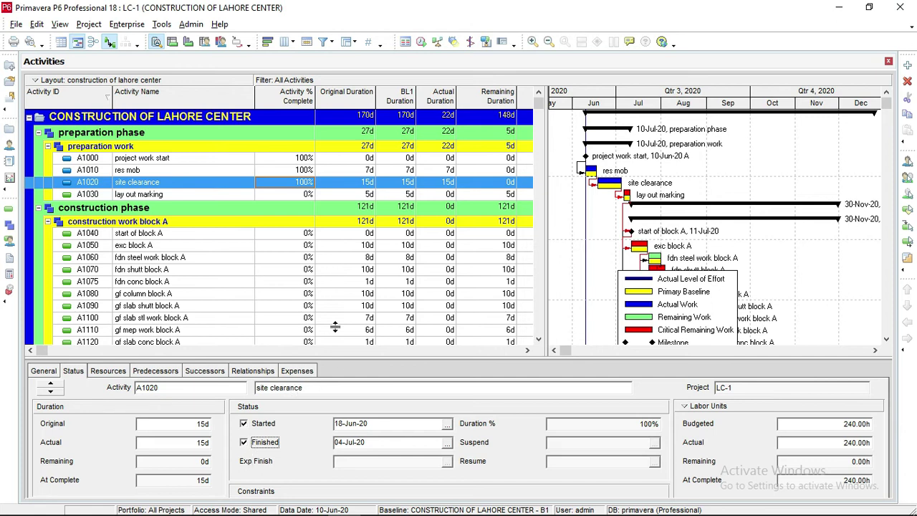
- Mark activity A1030 lay out marking as started on 06-Jul-20 and finished on 10-Jul-20
{"action": "left_click", "coordinate": [289, 195]}
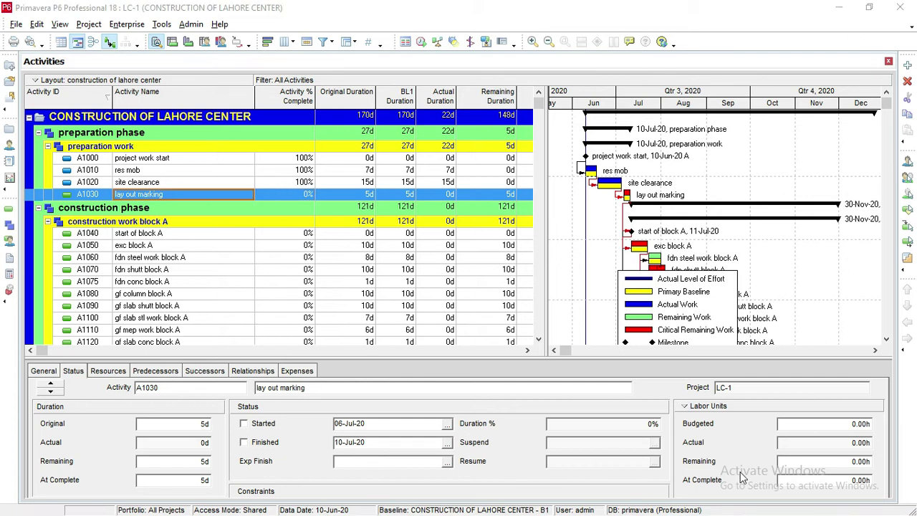
{"action": "left_click_drag", "start_coordinate": [346, 444], "coordinate": [335, 443]}
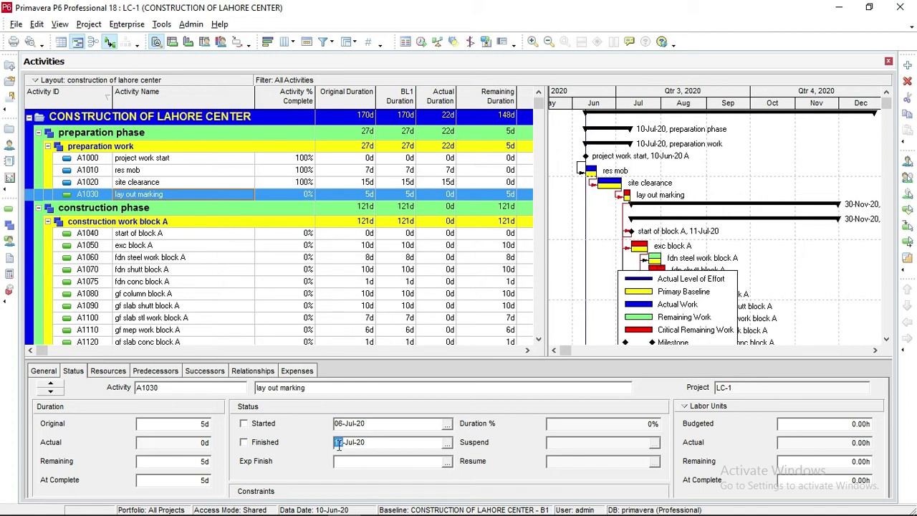
{"action": "left_click", "coordinate": [245, 424]}
{"action": "left_click", "coordinate": [248, 443]}
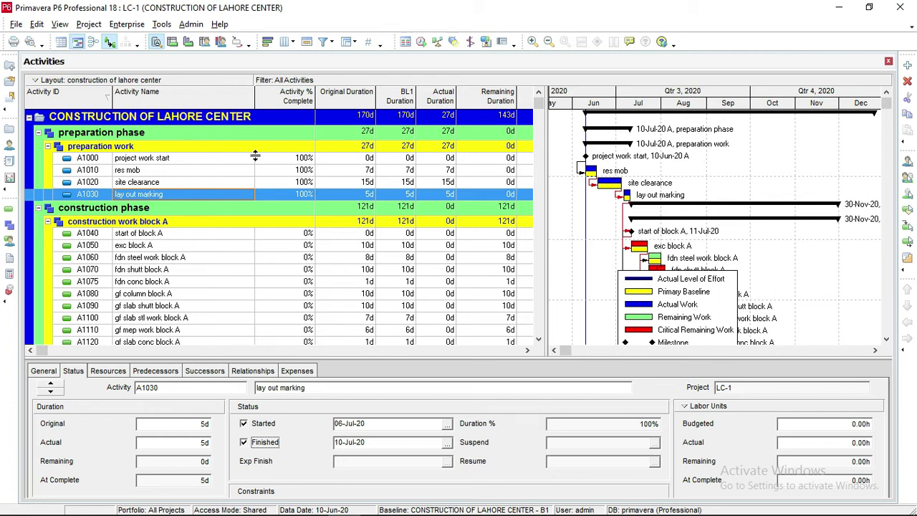
- Select activity A1010 res mob and hide the activity detail window
{"action": "left_click", "coordinate": [128, 171]}
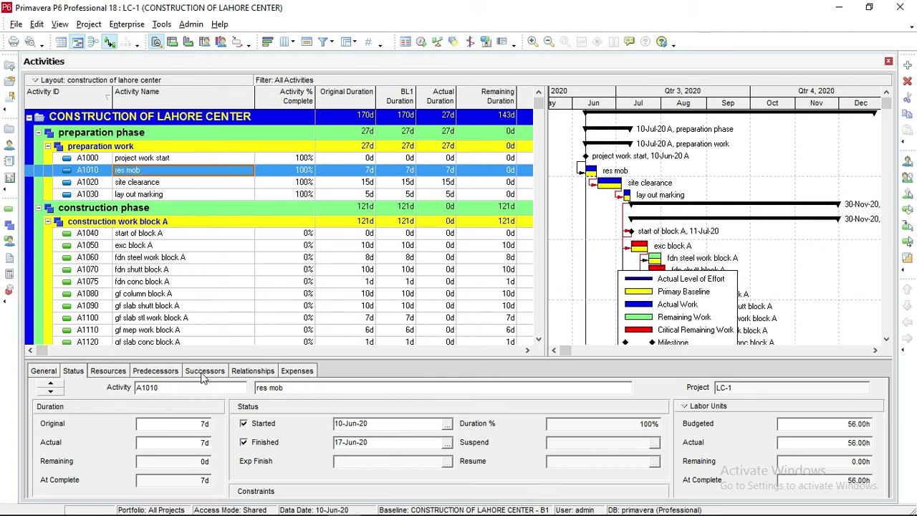
{"action": "right_click", "coordinate": [406, 367]}
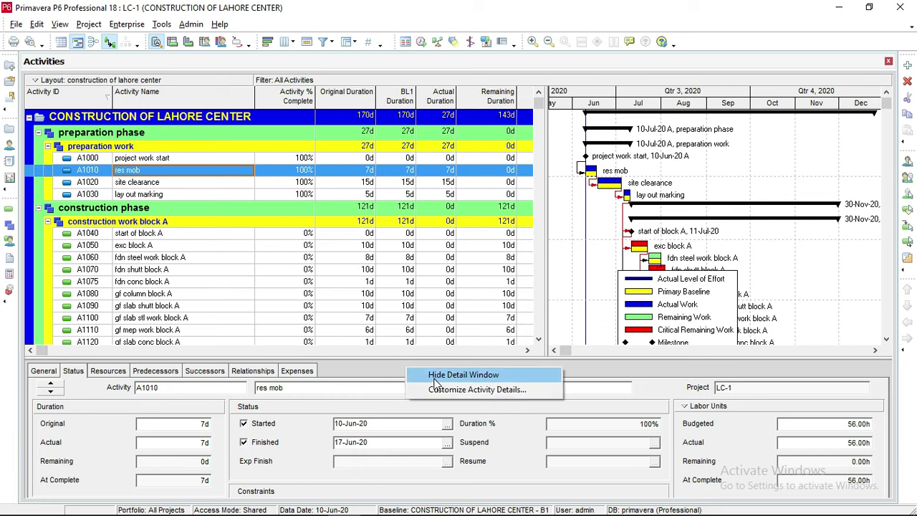
{"action": "left_click", "coordinate": [438, 377]}
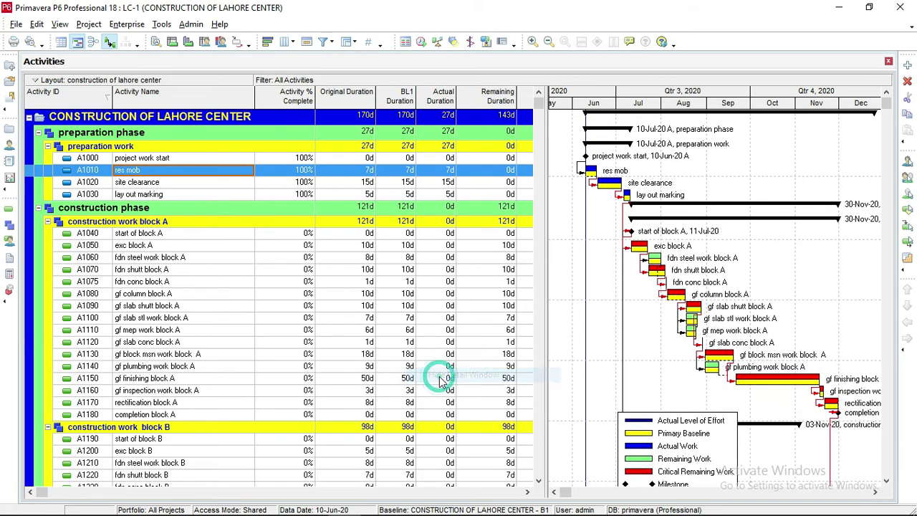
- Open the activity details of A1010 res mob and show its assigned resources
{"action": "right_click", "coordinate": [132, 173]}
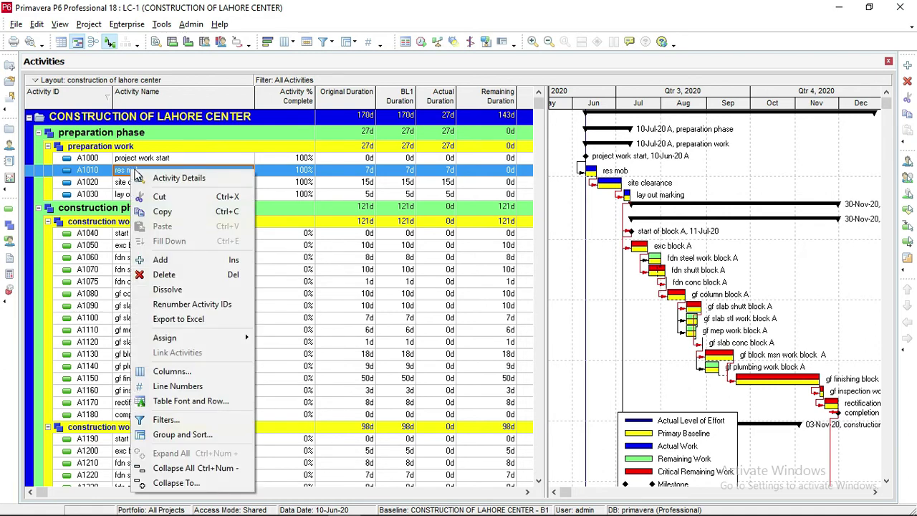
{"action": "left_click", "coordinate": [171, 180]}
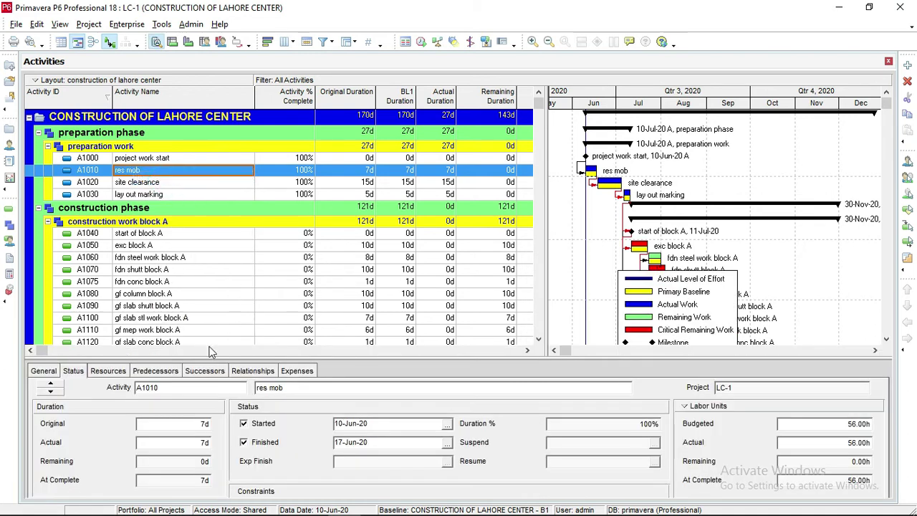
{"action": "left_click", "coordinate": [117, 374]}
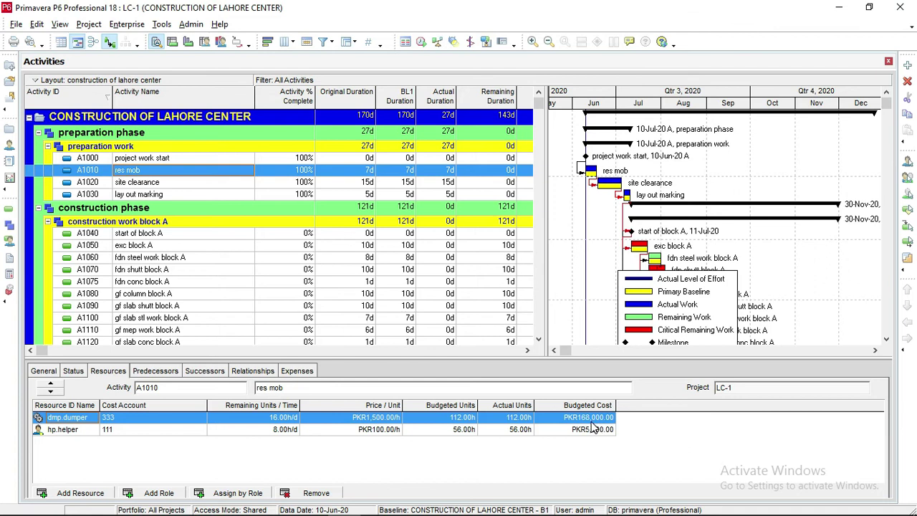
- Add the Actual Cost column to the resource assignment columns and widen it so the full amounts fit
{"action": "right_click", "coordinate": [631, 407]}
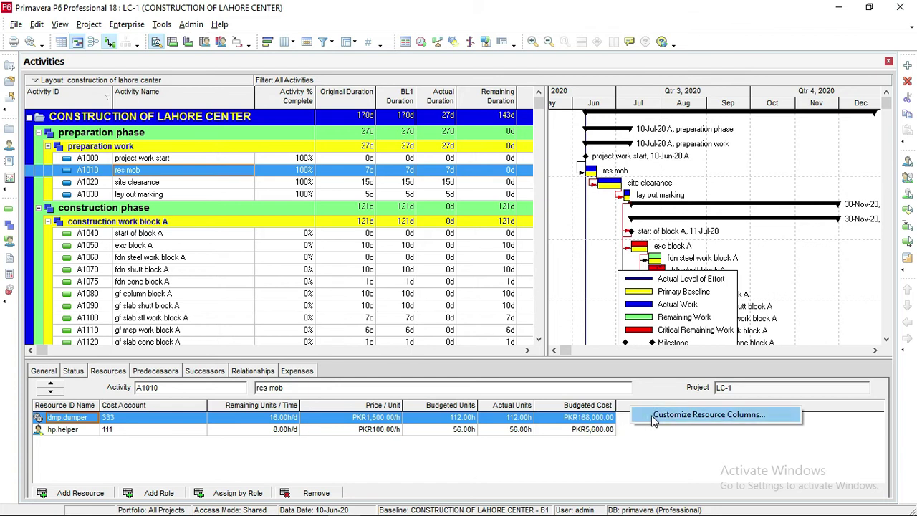
{"action": "left_click", "coordinate": [651, 416]}
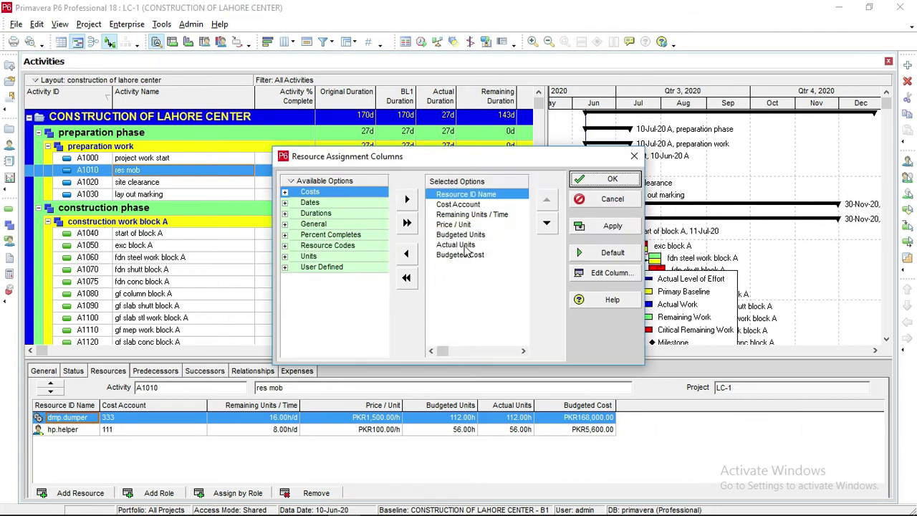
{"action": "left_click", "coordinate": [285, 193]}
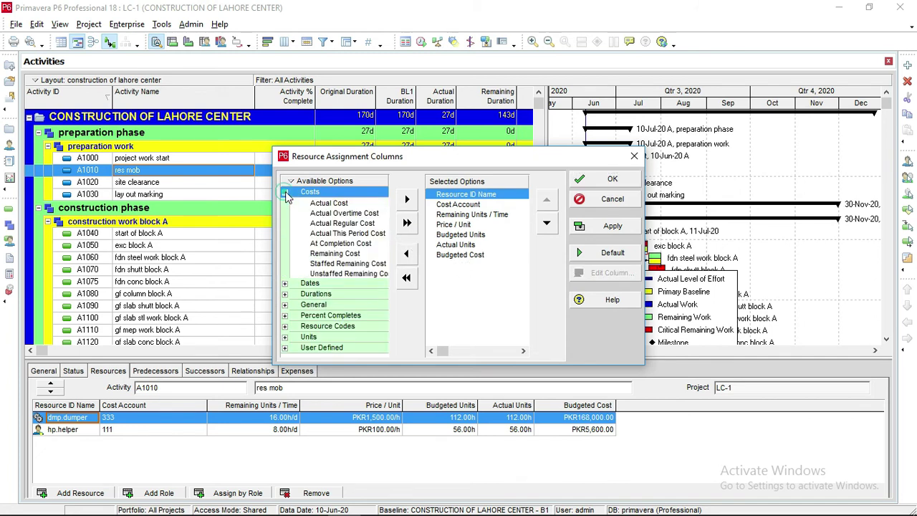
{"action": "left_click", "coordinate": [330, 205]}
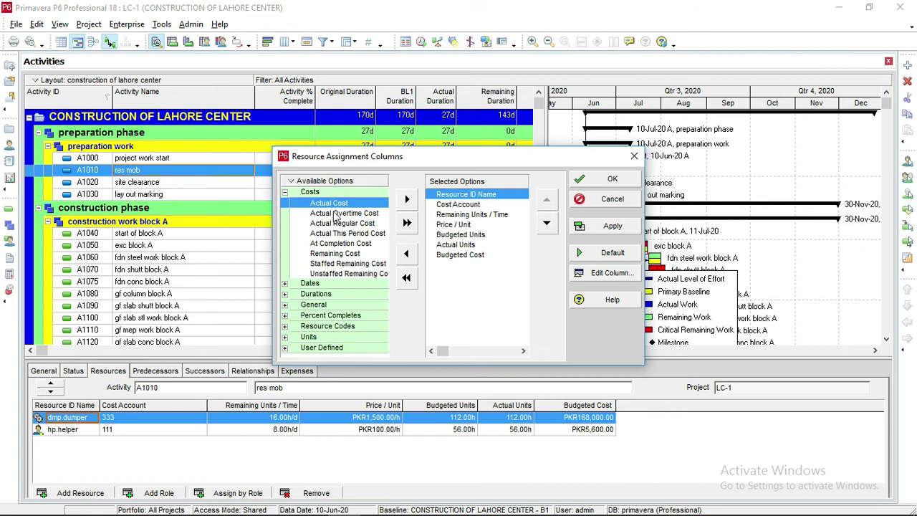
{"action": "left_click", "coordinate": [407, 199]}
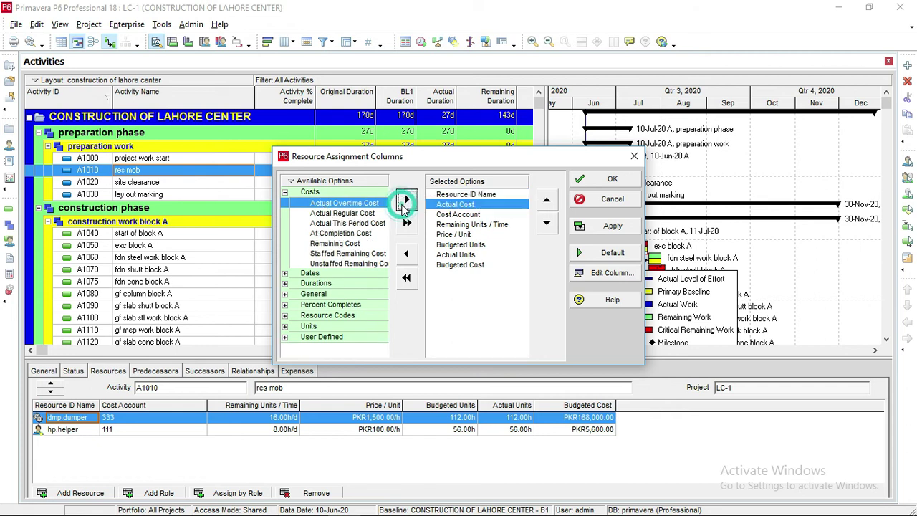
{"action": "left_click", "coordinate": [607, 226]}
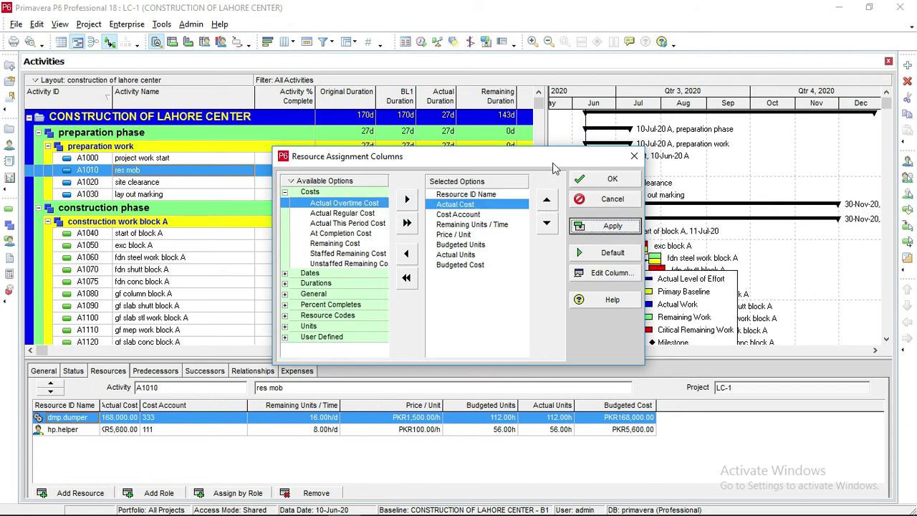
{"action": "left_click", "coordinate": [611, 179]}
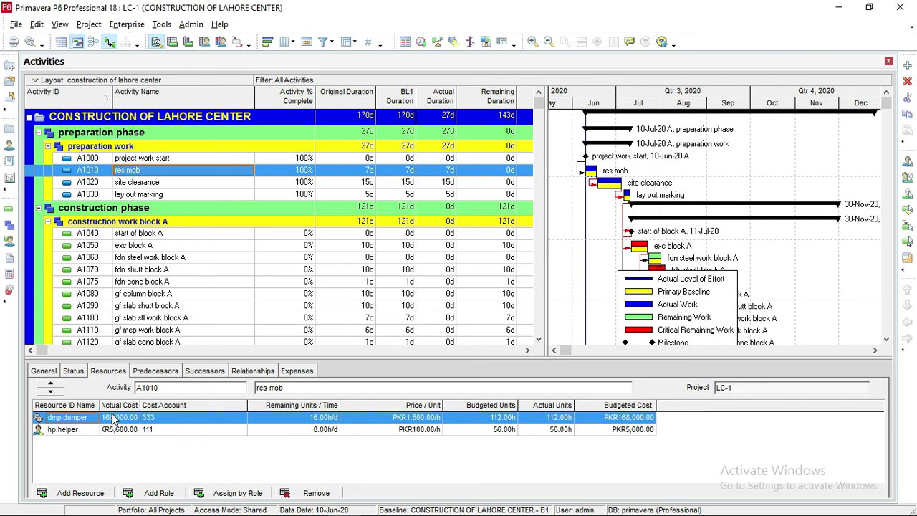
{"action": "left_click_drag", "start_coordinate": [139, 407], "coordinate": [176, 406]}
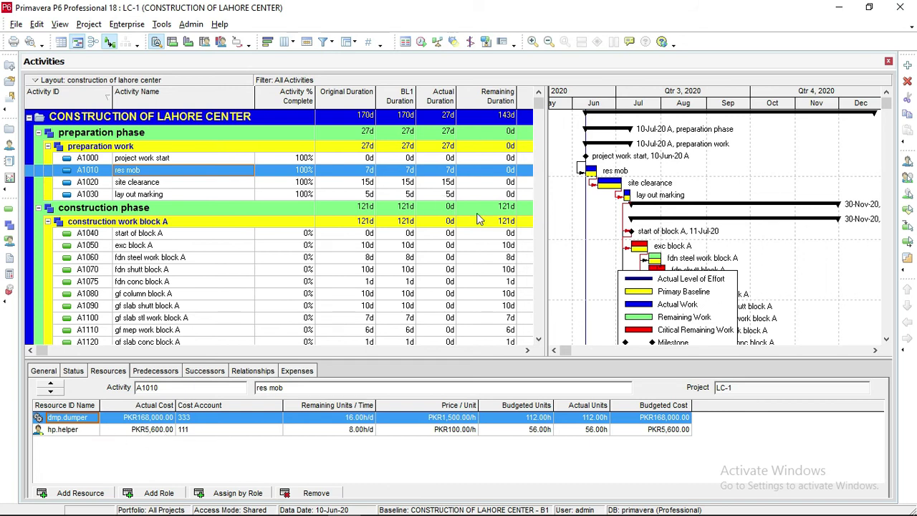
- Examine the actual total cost and baseline cost variance columns for the updated activities in the activity table
{"action": "left_click", "coordinate": [528, 350]}
{"action": "left_click", "coordinate": [528, 350]}
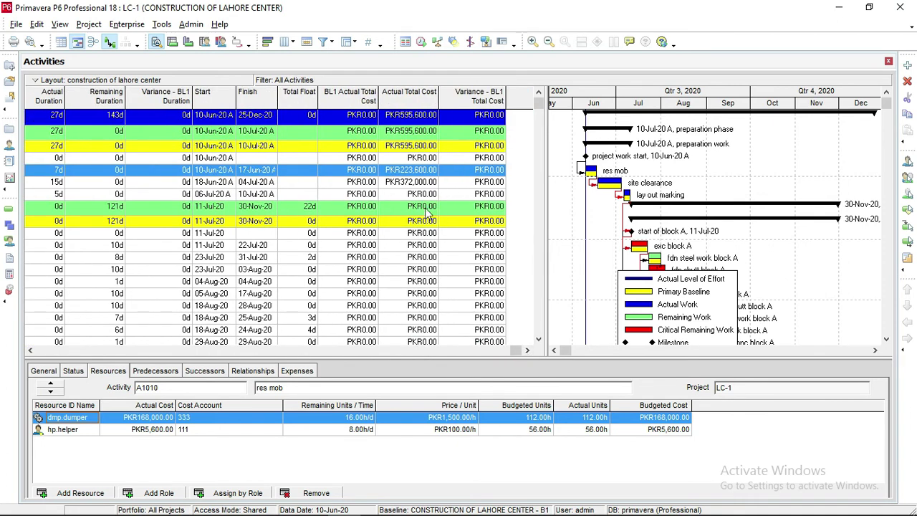
- Hide the Gantt chart to show only the activity table, and review its duration, cost and variance columns
{"action": "left_click", "coordinate": [62, 41]}
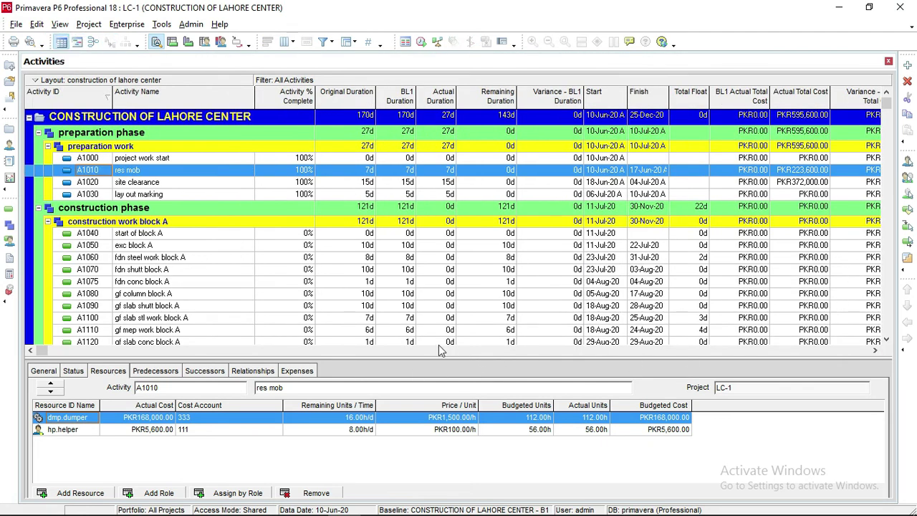
{"action": "left_click", "coordinate": [38, 351]}
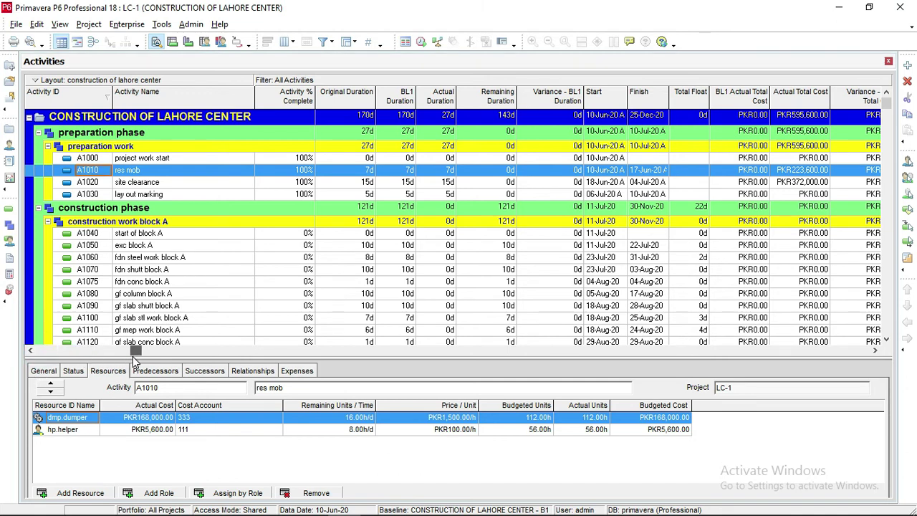
{"action": "left_click", "coordinate": [875, 351]}
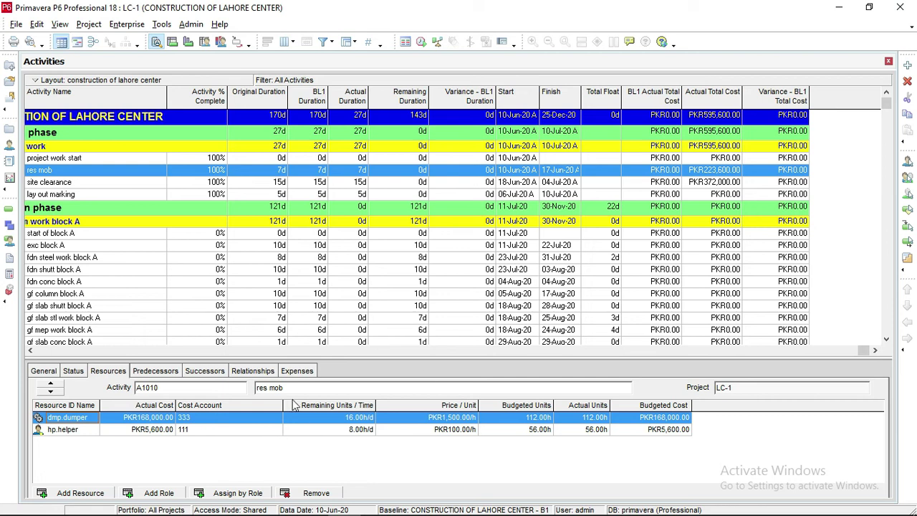
{"action": "left_click", "coordinate": [37, 351]}
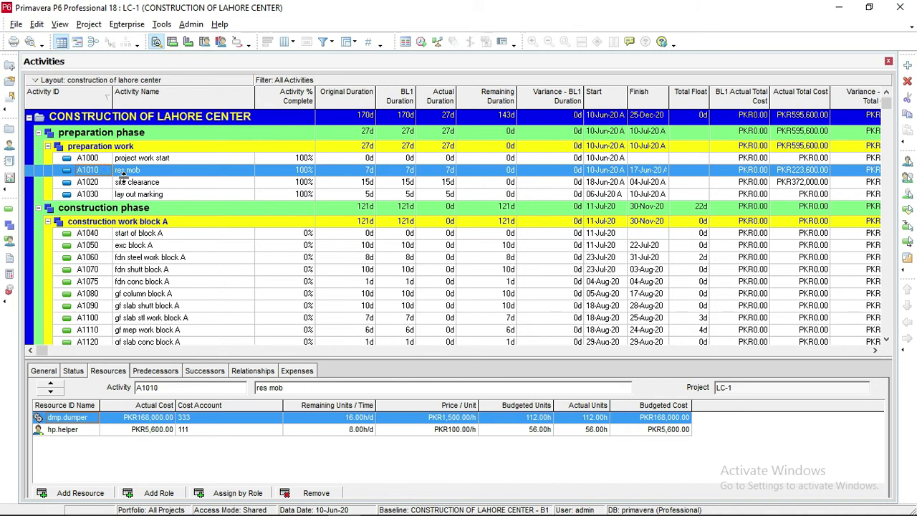
- Compare the expense items of activity A1010 res mob with its assigned resource costs
{"action": "left_click", "coordinate": [298, 372]}
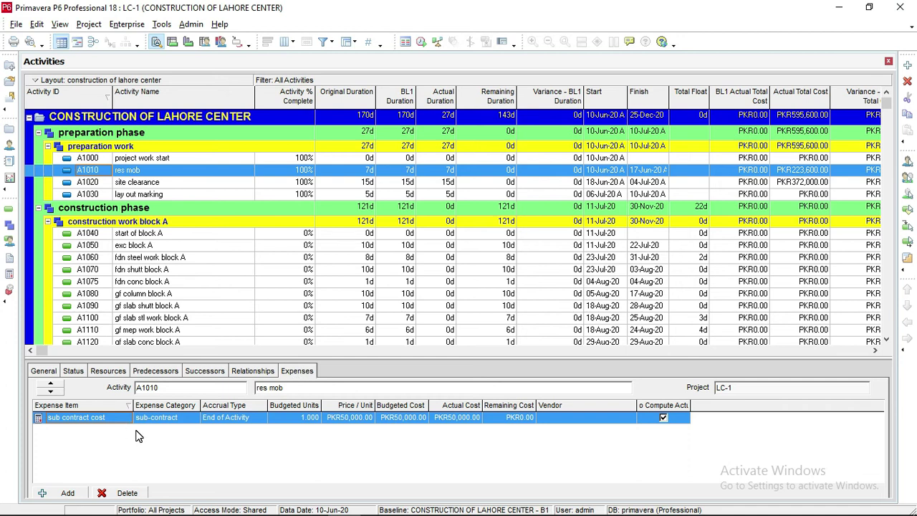
{"action": "left_click", "coordinate": [118, 378]}
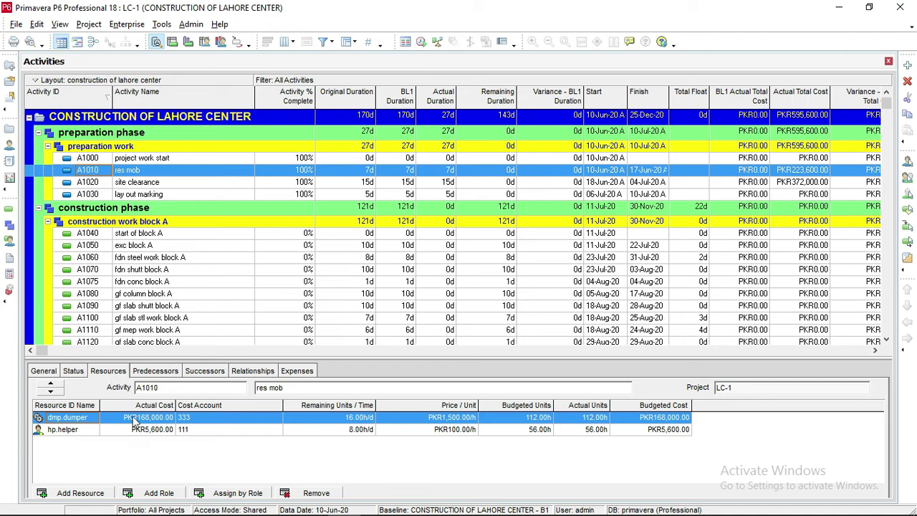
{"action": "left_click", "coordinate": [297, 373]}
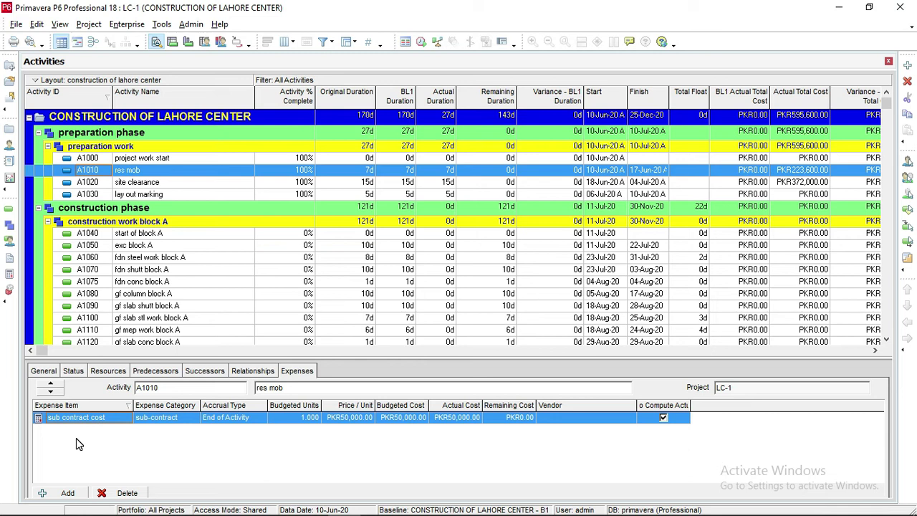
{"action": "left_click", "coordinate": [106, 371]}
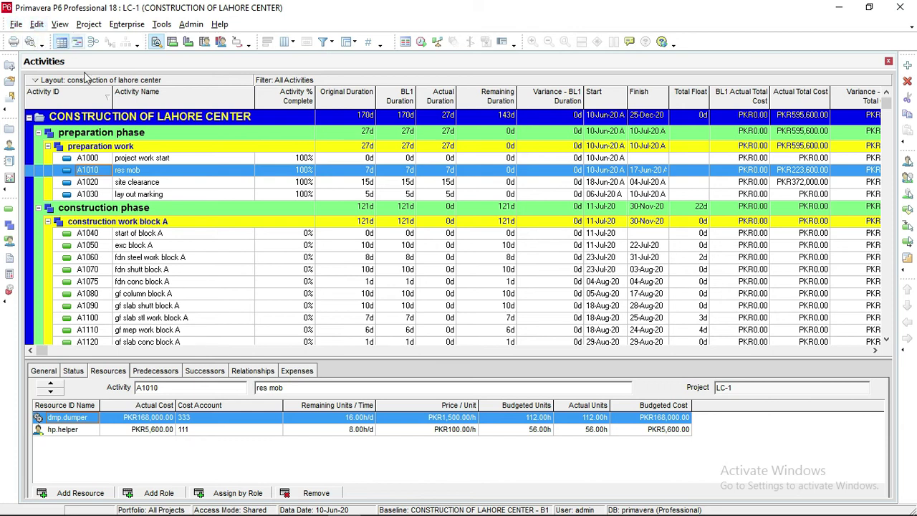
- Open the Tracking view, select the LC-1.1 preparation phase and bring June and July 2020 into view on the timescale
{"action": "left_click", "coordinate": [128, 27]}
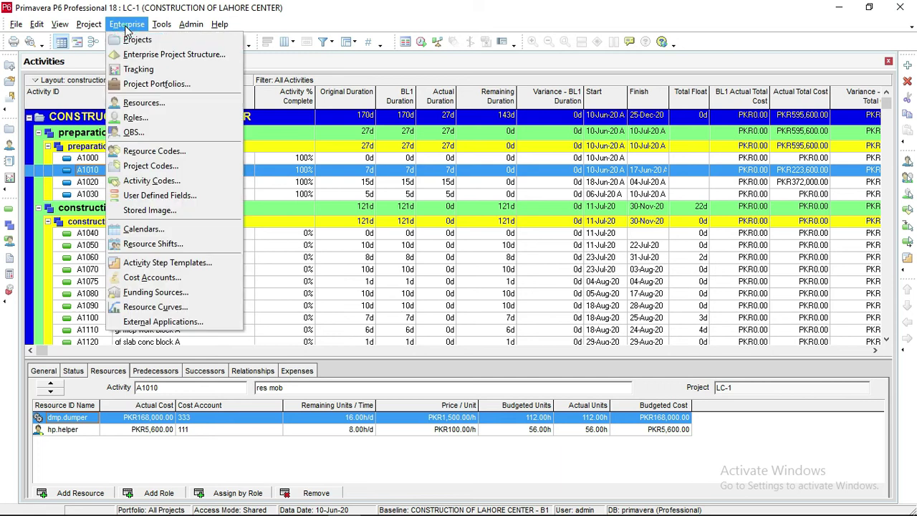
{"action": "left_click", "coordinate": [139, 70]}
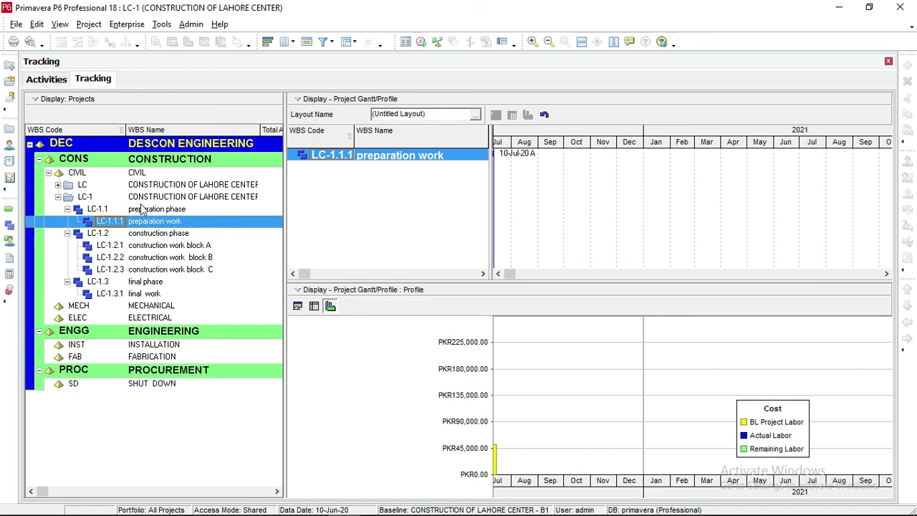
{"action": "left_click", "coordinate": [146, 210]}
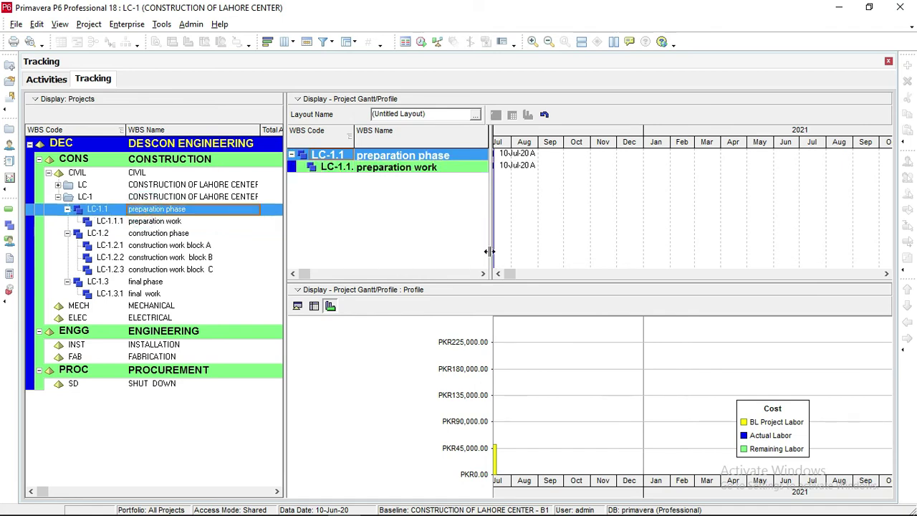
{"action": "left_click_drag", "start_coordinate": [512, 273], "coordinate": [508, 275]}
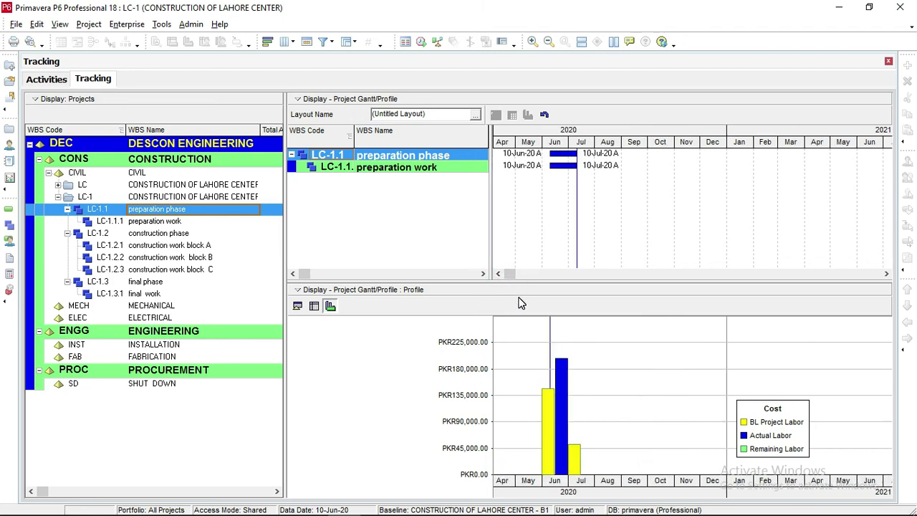
- Examine the preparation phase's June 2020 baseline, actual and remaining labor costs in the cost profile
{"action": "left_click", "coordinate": [563, 432]}
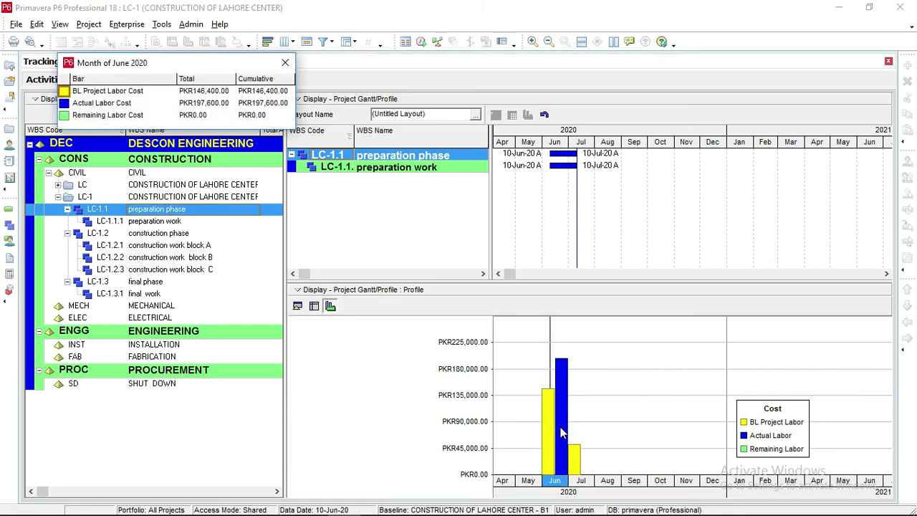
{"action": "left_click_drag", "start_coordinate": [163, 66], "coordinate": [541, 224]}
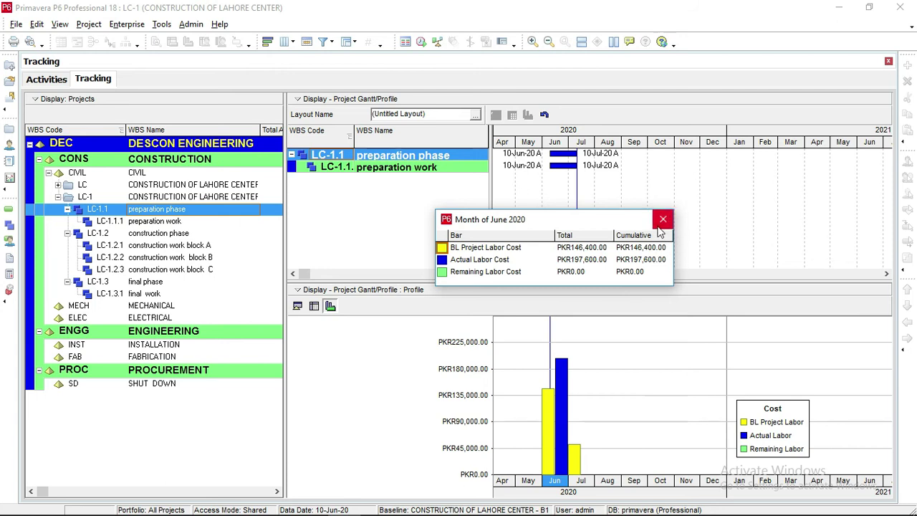
{"action": "left_click_drag", "start_coordinate": [634, 212], "coordinate": [635, 208]}
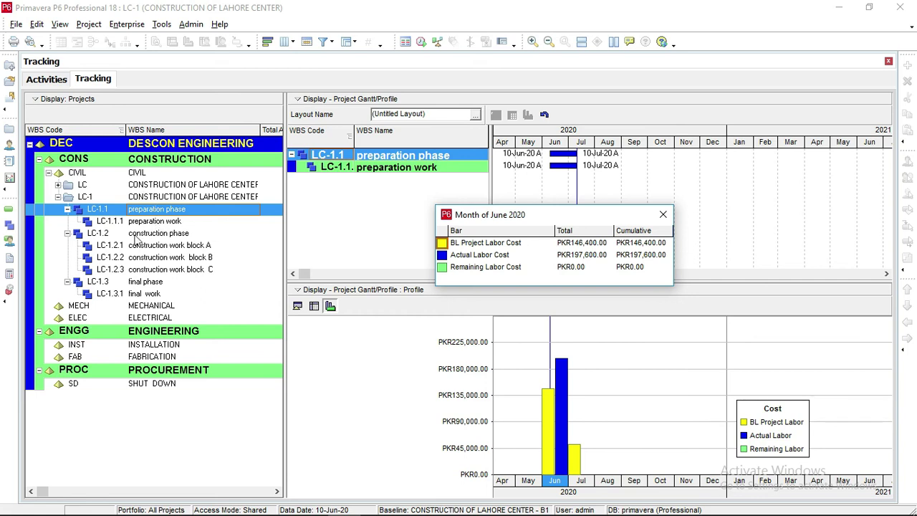
- Compare the Gantt bars and cost profiles of projects LC and LC-1 and LC-1's phases, returning to the whole LC-1 project
{"action": "left_click", "coordinate": [140, 186]}
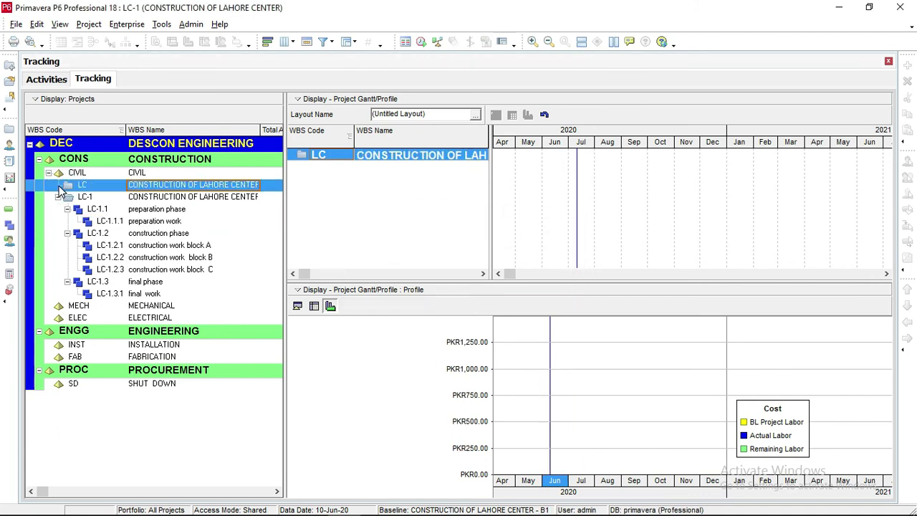
{"action": "left_click", "coordinate": [175, 199]}
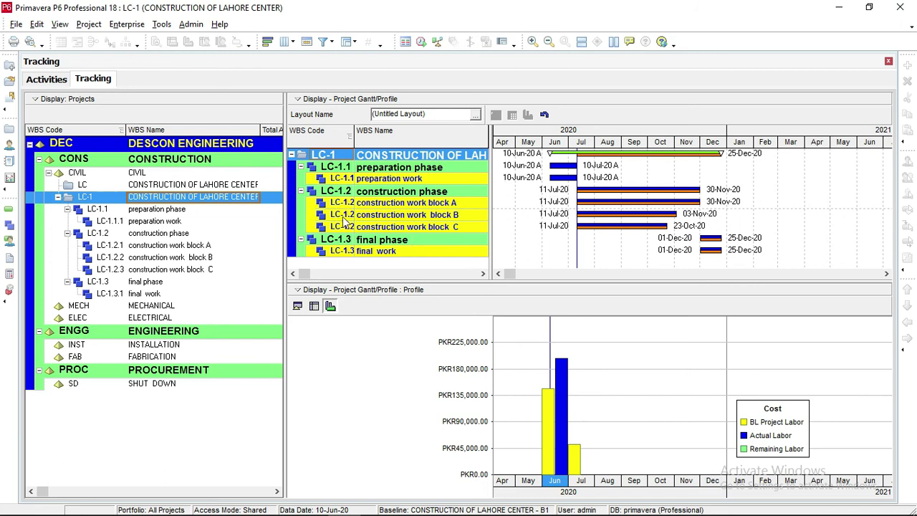
{"action": "left_click", "coordinate": [144, 210]}
{"action": "left_click", "coordinate": [147, 232]}
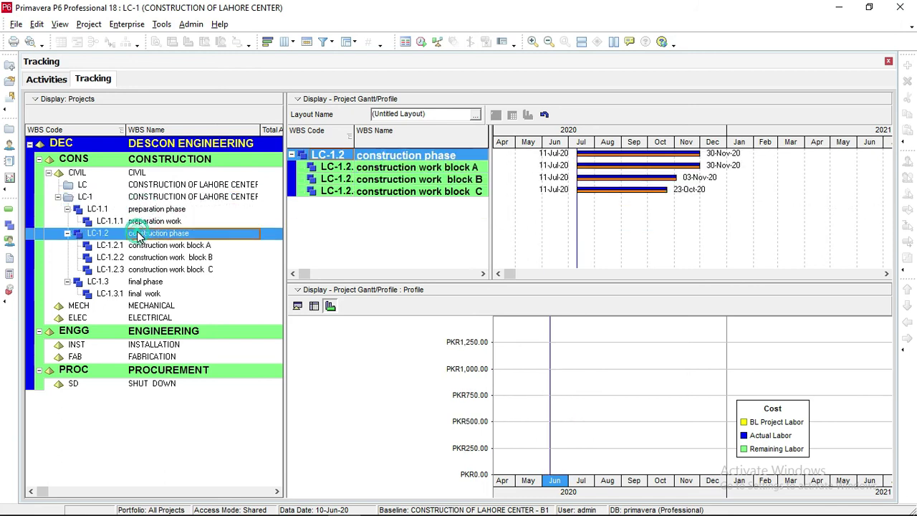
{"action": "left_click", "coordinate": [147, 258]}
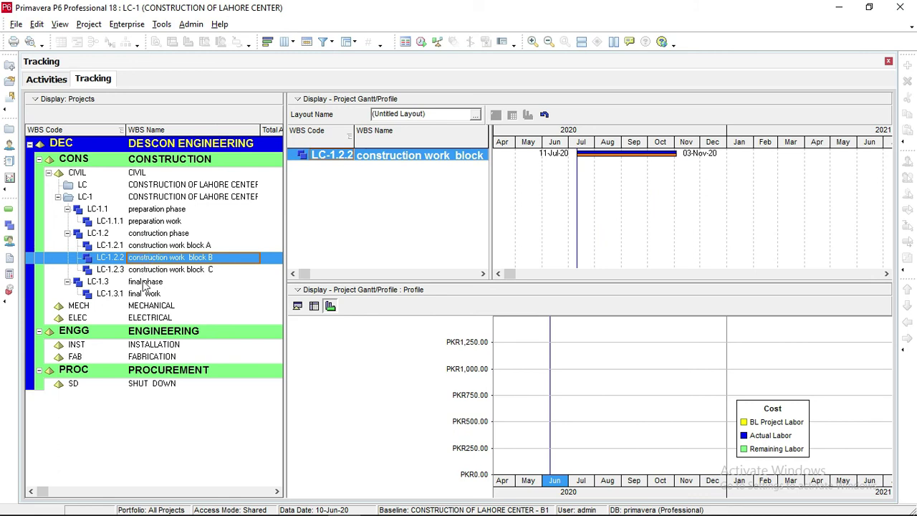
{"action": "left_click", "coordinate": [144, 283]}
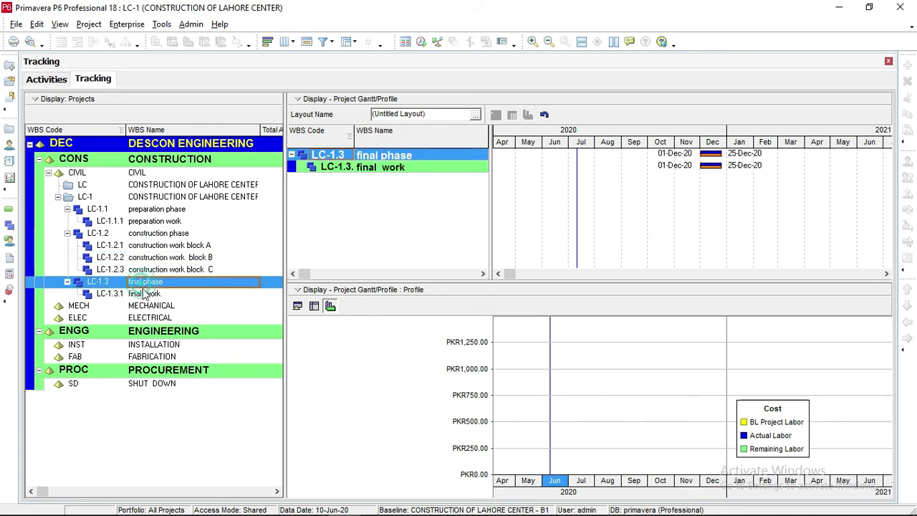
{"action": "left_click", "coordinate": [154, 199]}
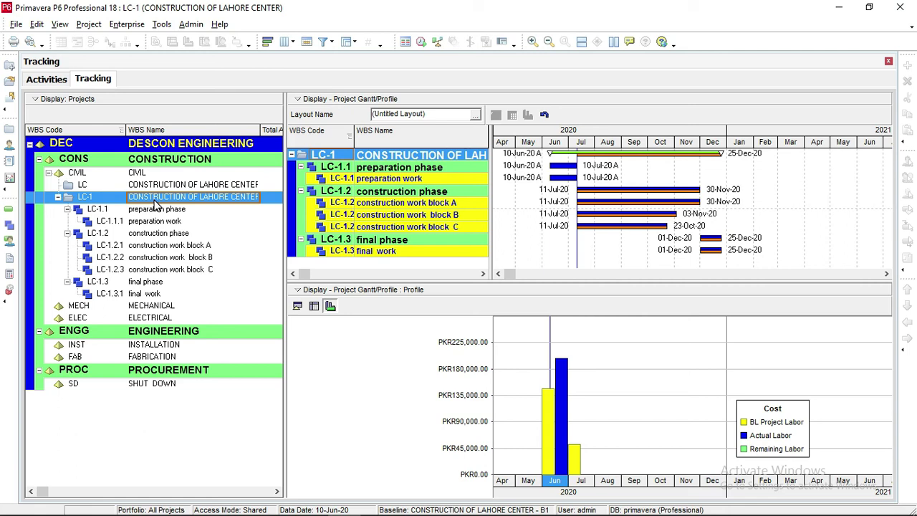
- Examine the labor cost breakdown of project LC-1 for July 2020 and compare it with the June 2020 cost bars
{"action": "left_click", "coordinate": [576, 455]}
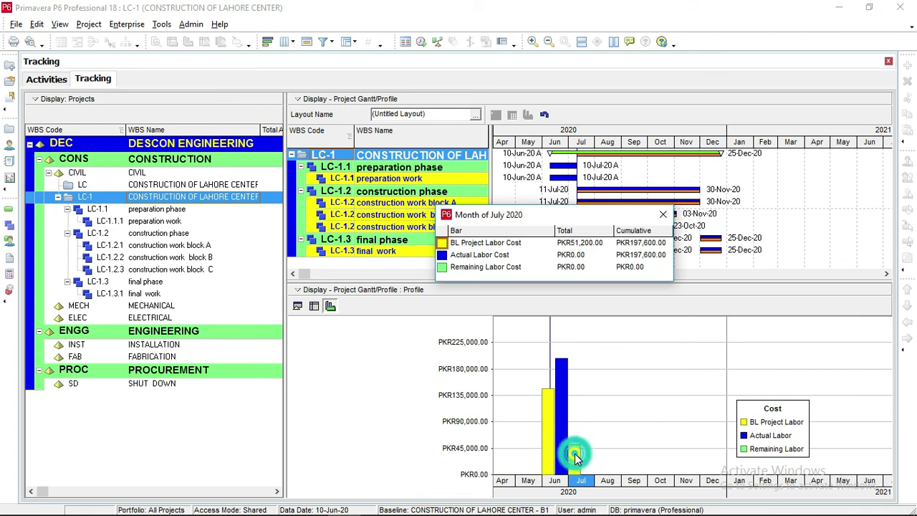
{"action": "left_click", "coordinate": [575, 454]}
{"action": "left_click", "coordinate": [575, 454]}
{"action": "left_click", "coordinate": [576, 454]}
{"action": "left_click", "coordinate": [576, 455]}
{"action": "double_click", "coordinate": [576, 455]}
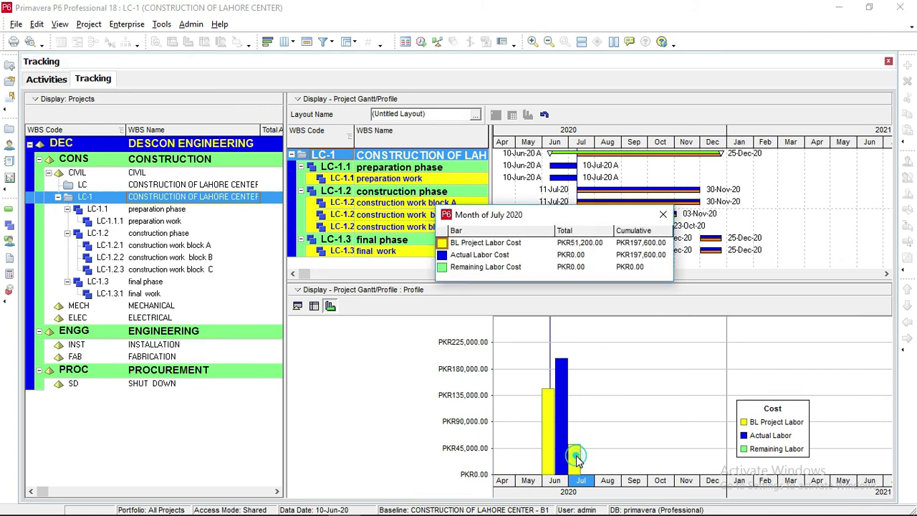
{"action": "left_click_drag", "start_coordinate": [541, 219], "coordinate": [585, 223]}
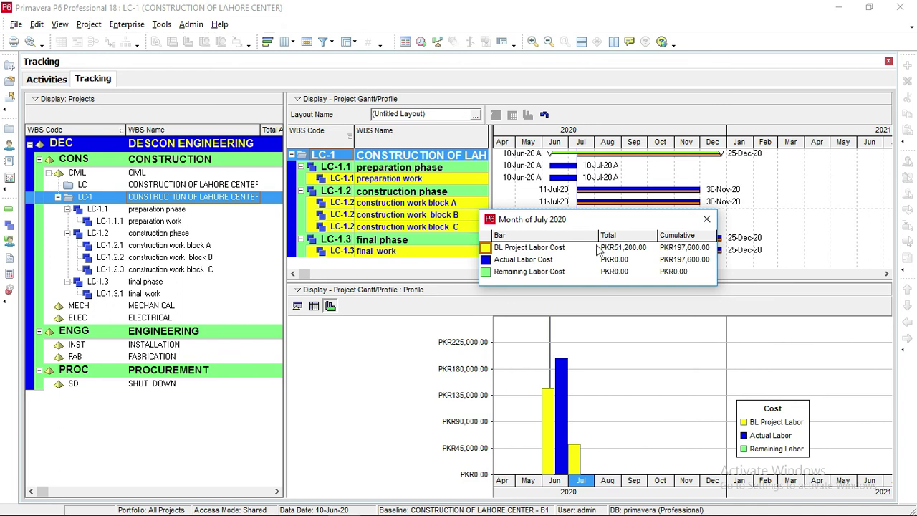
{"action": "left_click_drag", "start_coordinate": [584, 210], "coordinate": [583, 190]}
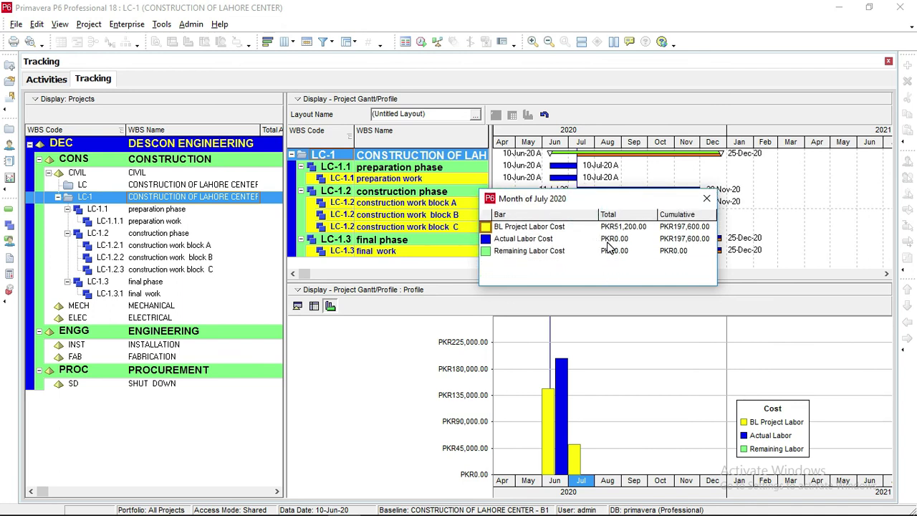
{"action": "left_click", "coordinate": [592, 274]}
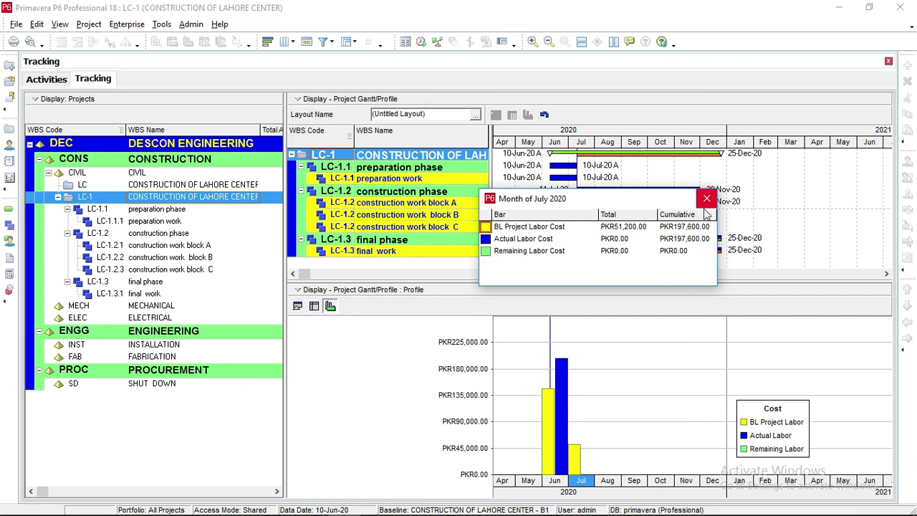
{"action": "left_click", "coordinate": [561, 371]}
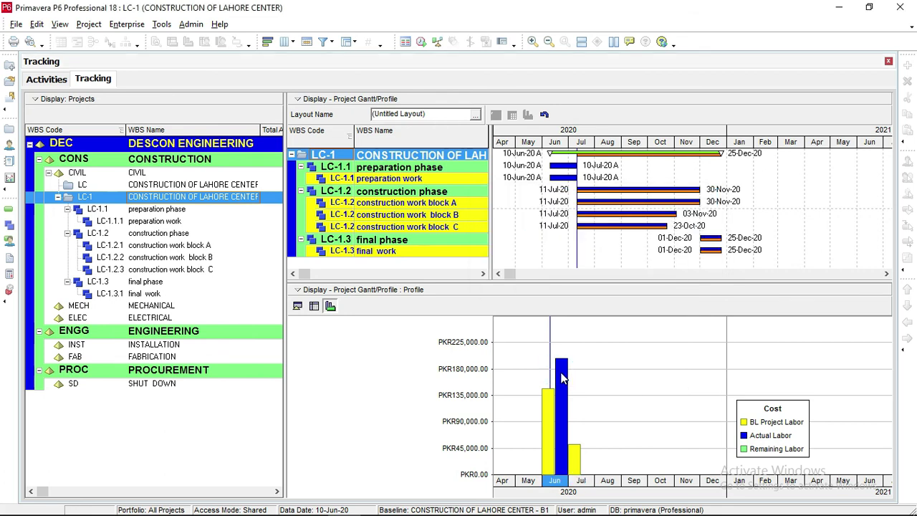
{"action": "left_click", "coordinate": [546, 396]}
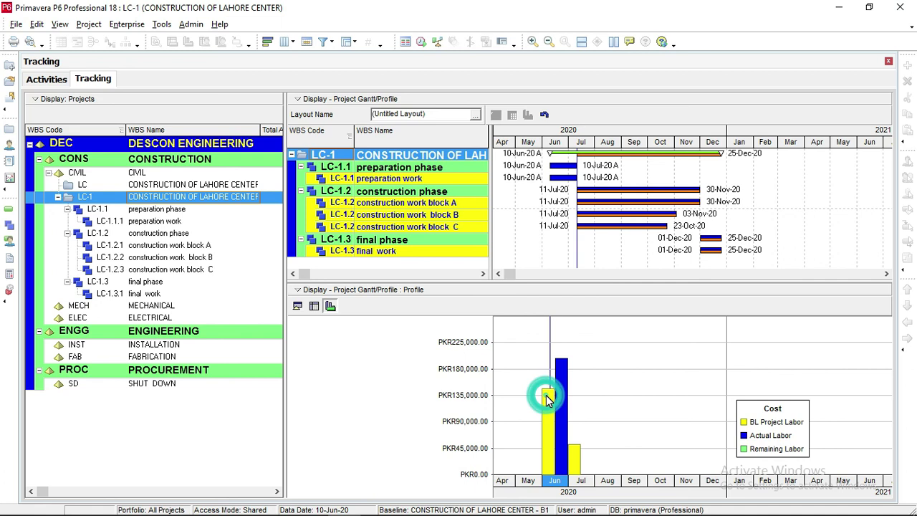